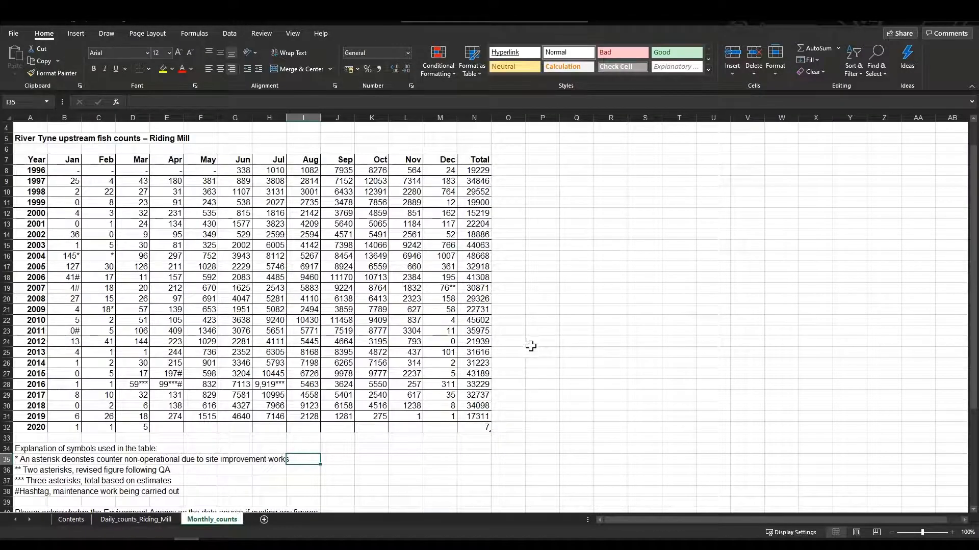
- Close the River Tyne fish counts workbook and switch to Power BI Desktop
{"action": "scroll", "coordinate": [548, 345], "scroll_direction": "up", "scroll_amount": 2}
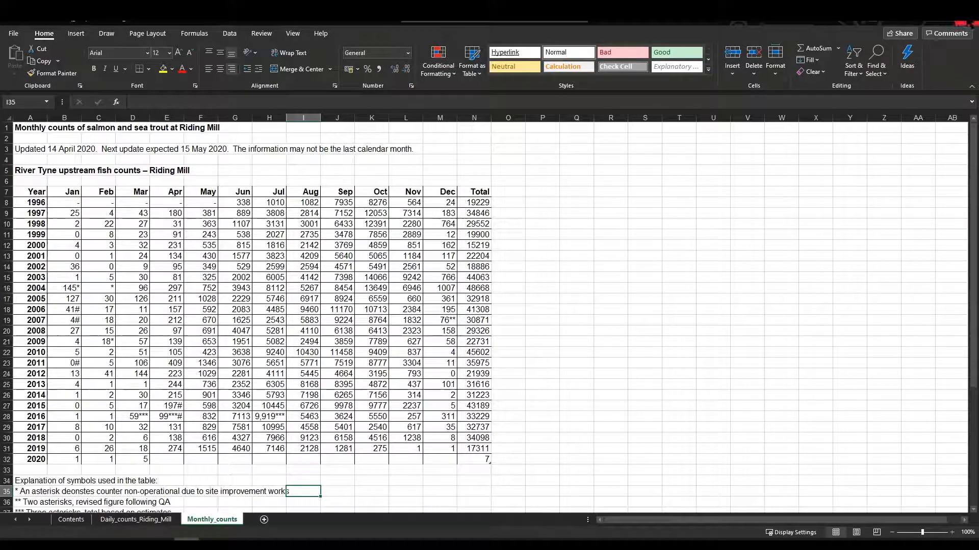
{"action": "left_click", "coordinate": [965, 25]}
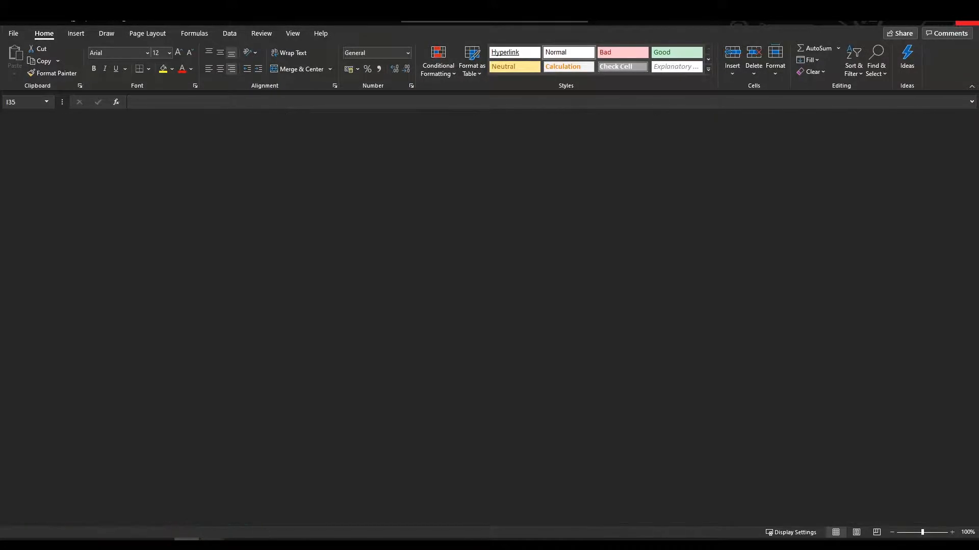
{"action": "left_click", "coordinate": [211, 543]}
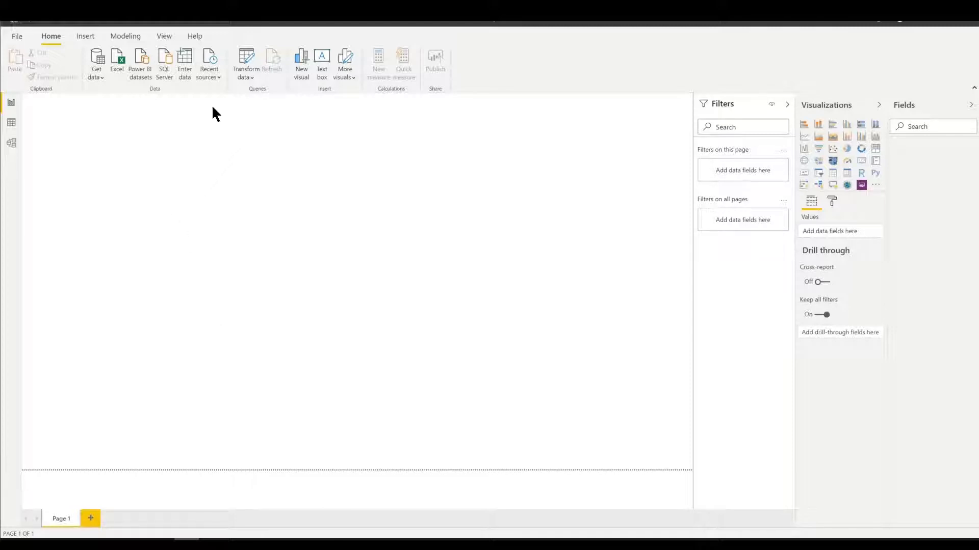
- Connect to the Excel workbook River_Tyne_daily_and_monthly_fish_counts__6_.xlsx in the Preparation folder as a data source
{"action": "left_click", "coordinate": [96, 82]}
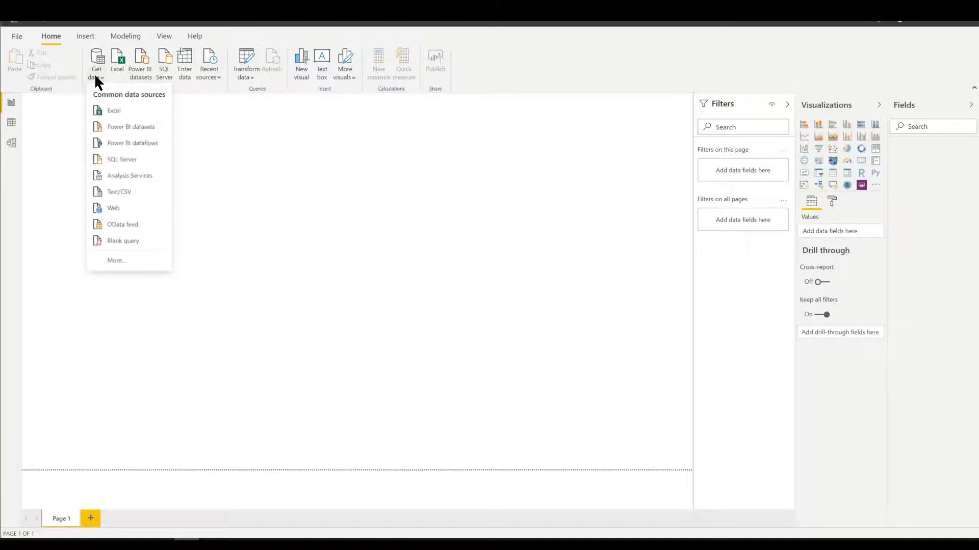
{"action": "left_click", "coordinate": [117, 110]}
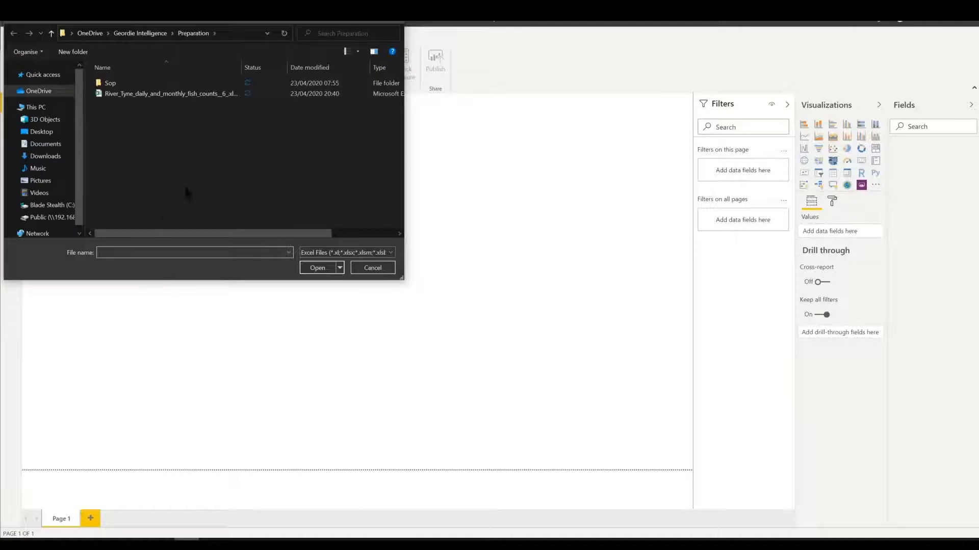
{"action": "left_click", "coordinate": [180, 95]}
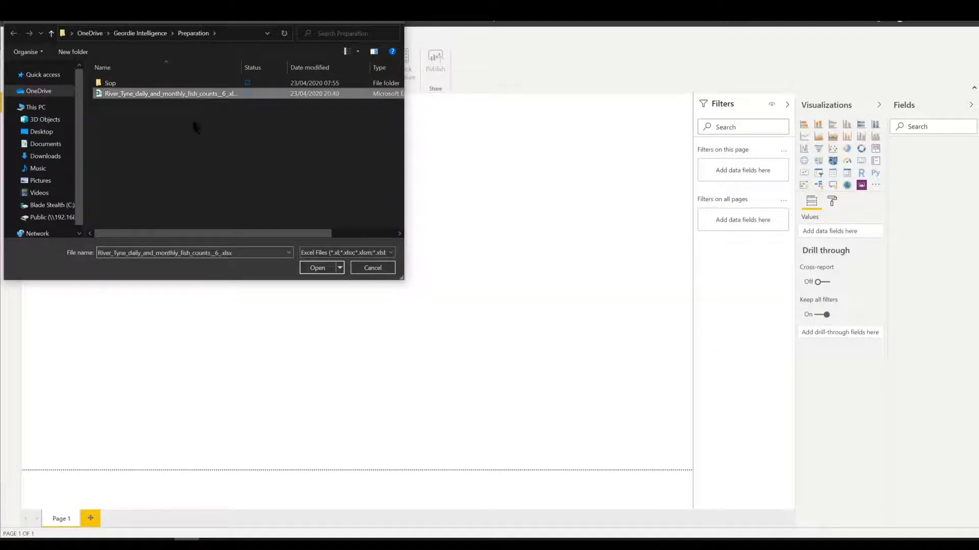
{"action": "left_click", "coordinate": [316, 268]}
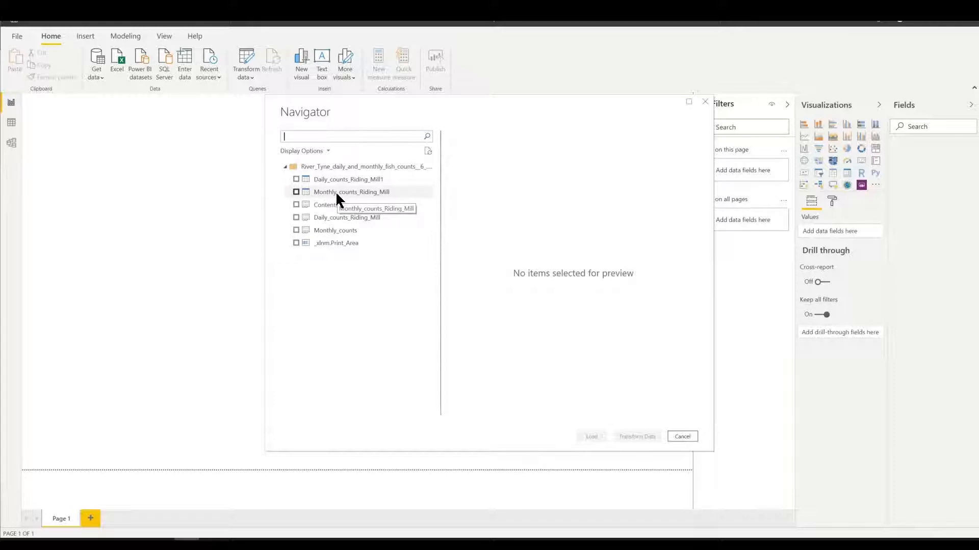
- Preview the Monthly_counts_Riding_Mill table, select the Monthly_counts sheet instead and open it for transformation
{"action": "left_click", "coordinate": [335, 193]}
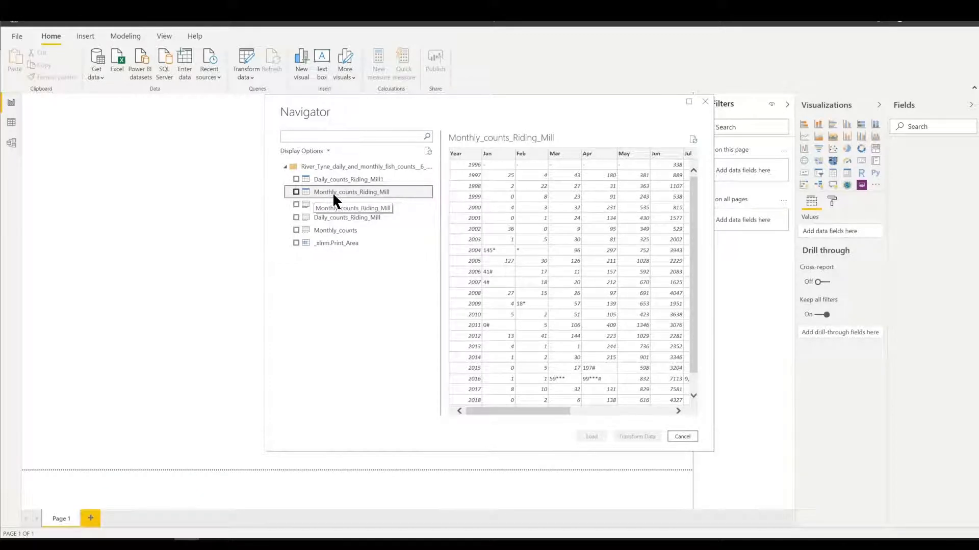
{"action": "left_click", "coordinate": [327, 230]}
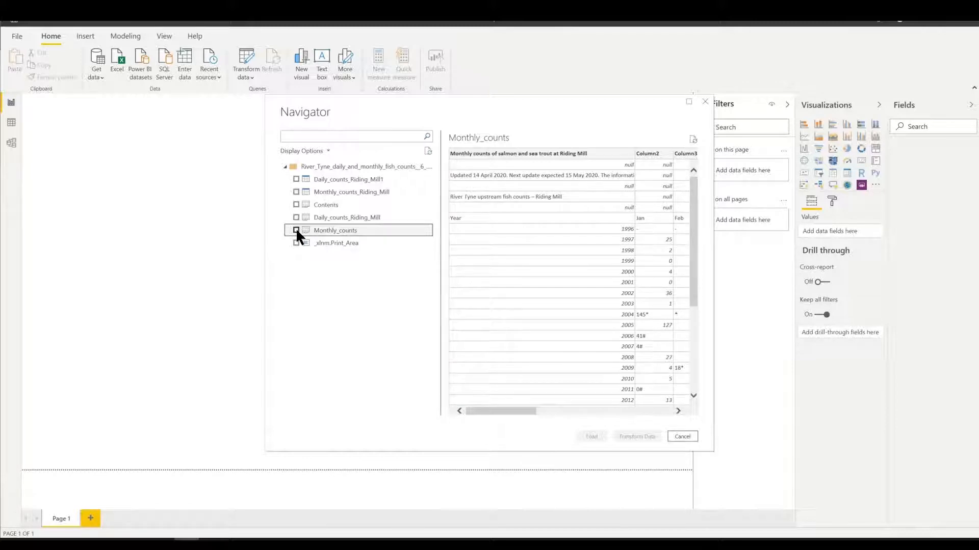
{"action": "left_click", "coordinate": [296, 231]}
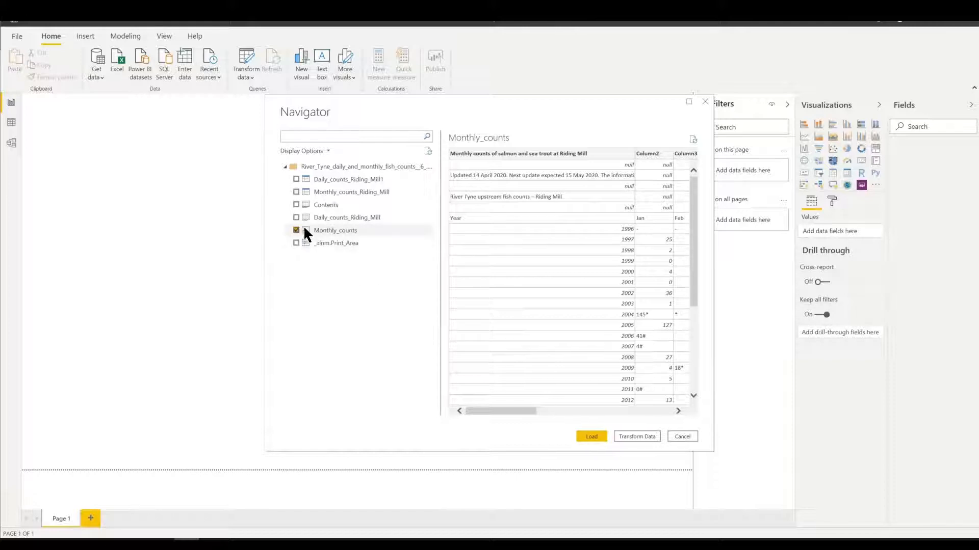
{"action": "left_click", "coordinate": [636, 437]}
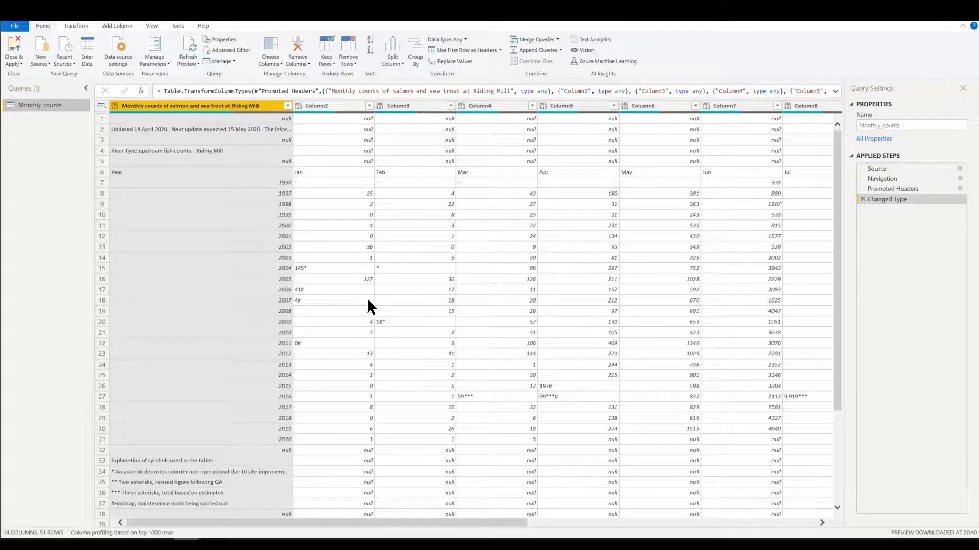
- Filter the first column to exclude nulls and all title, update and explanatory note rows, keeping the Year row and the years 1996 to 2020
{"action": "left_click", "coordinate": [287, 105]}
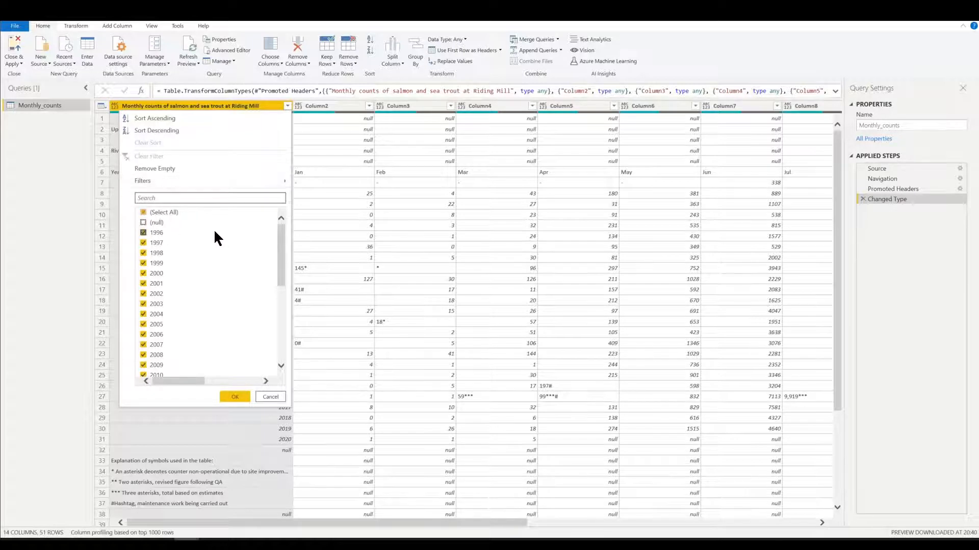
{"action": "scroll", "coordinate": [212, 232], "scroll_direction": "down", "scroll_amount": 5}
{"action": "scroll", "coordinate": [209, 239], "scroll_direction": "down", "scroll_amount": 2}
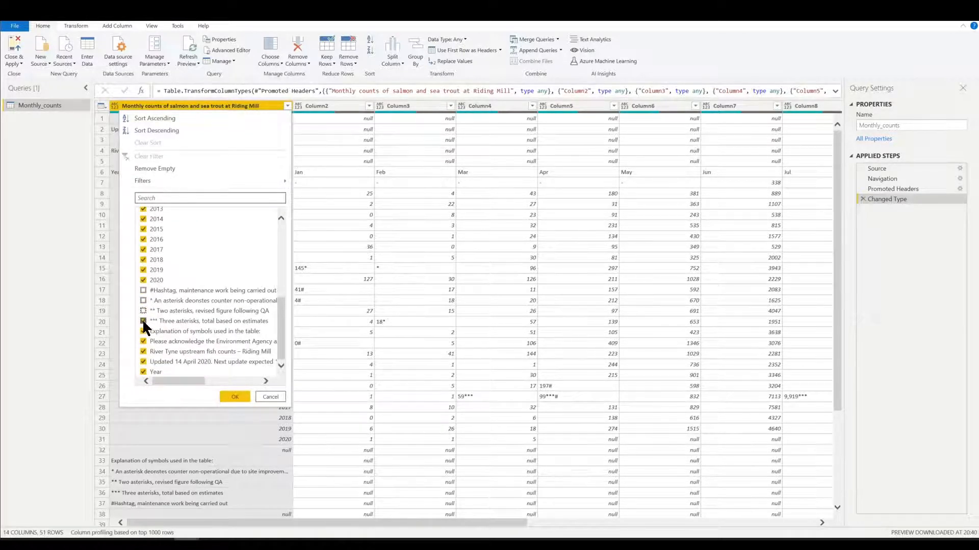
{"action": "left_click", "coordinate": [143, 352]}
{"action": "left_click", "coordinate": [143, 362]}
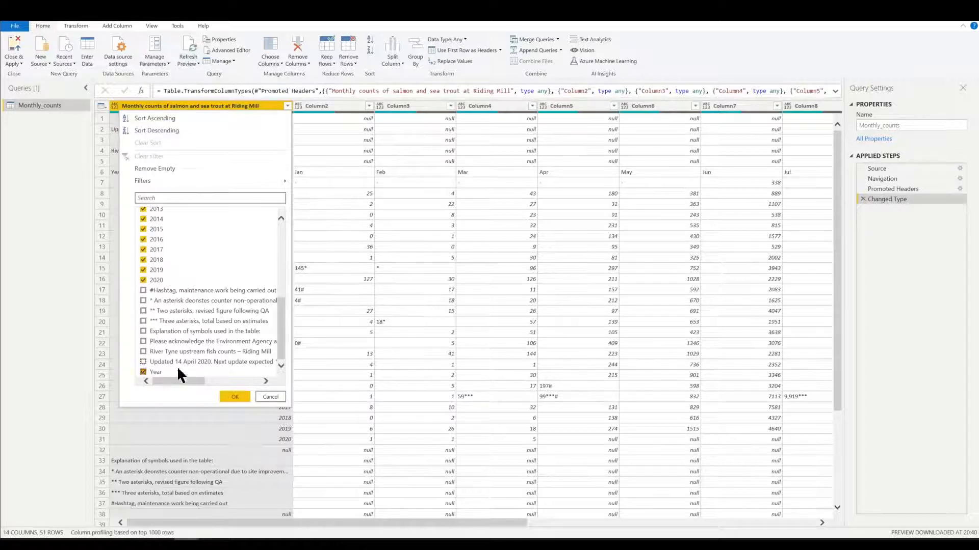
{"action": "left_click", "coordinate": [235, 397]}
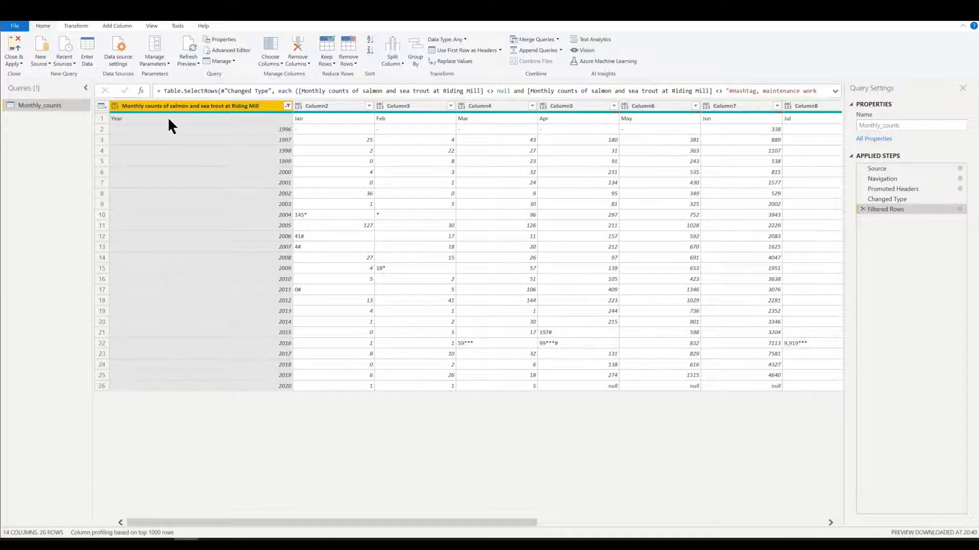
- Promote the first row to column headers and remove the Total column
{"action": "left_click", "coordinate": [448, 50]}
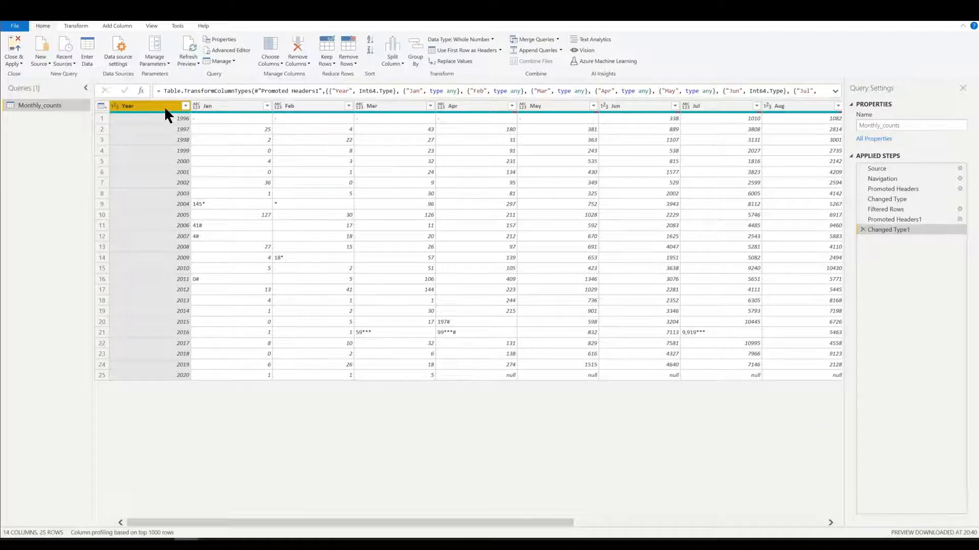
{"action": "scroll", "coordinate": [282, 203], "scroll_direction": "right", "scroll_amount": 5}
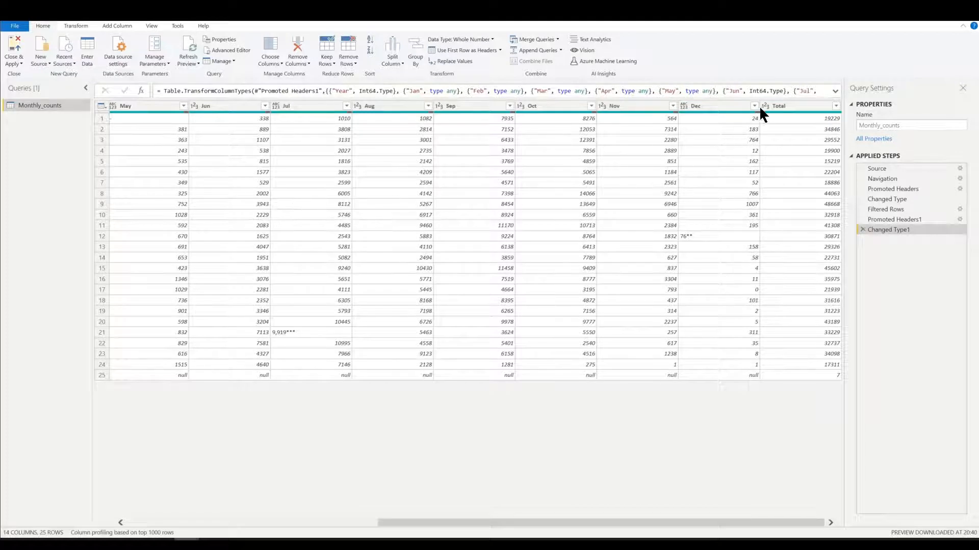
{"action": "left_click", "coordinate": [794, 105]}
{"action": "left_click", "coordinate": [793, 105]}
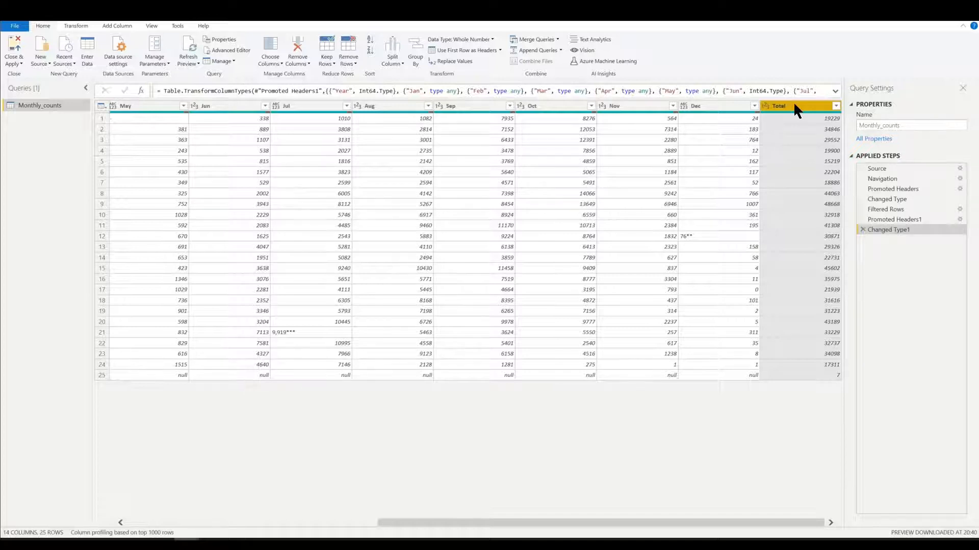
{"action": "right_click", "coordinate": [793, 104]}
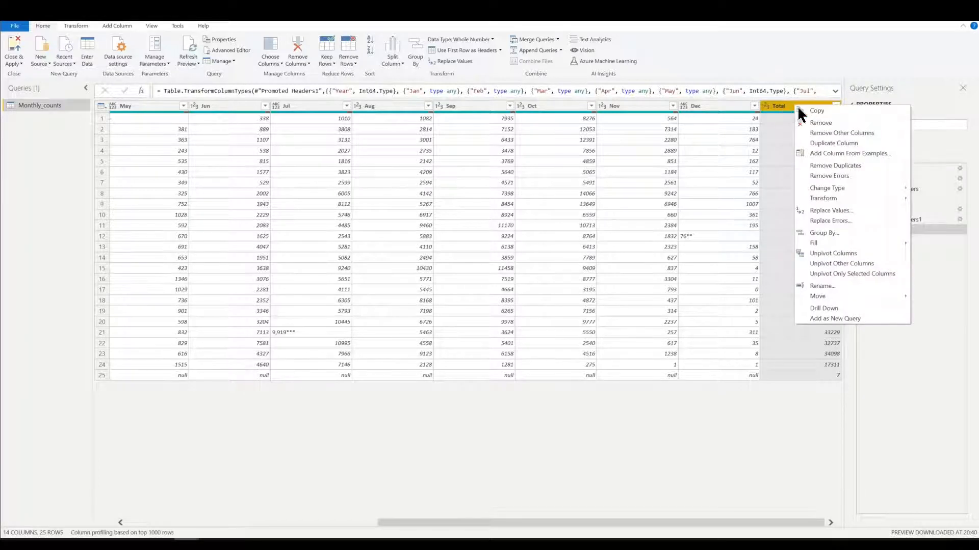
{"action": "left_click", "coordinate": [830, 122]}
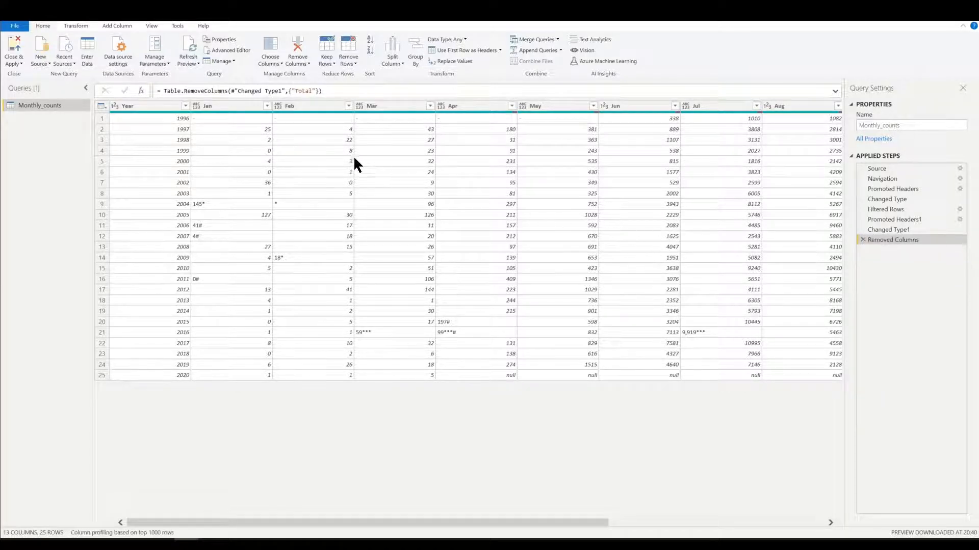
- Unpivot all columns other than Year and set the resulting Value column's data type to text
{"action": "left_click", "coordinate": [129, 104]}
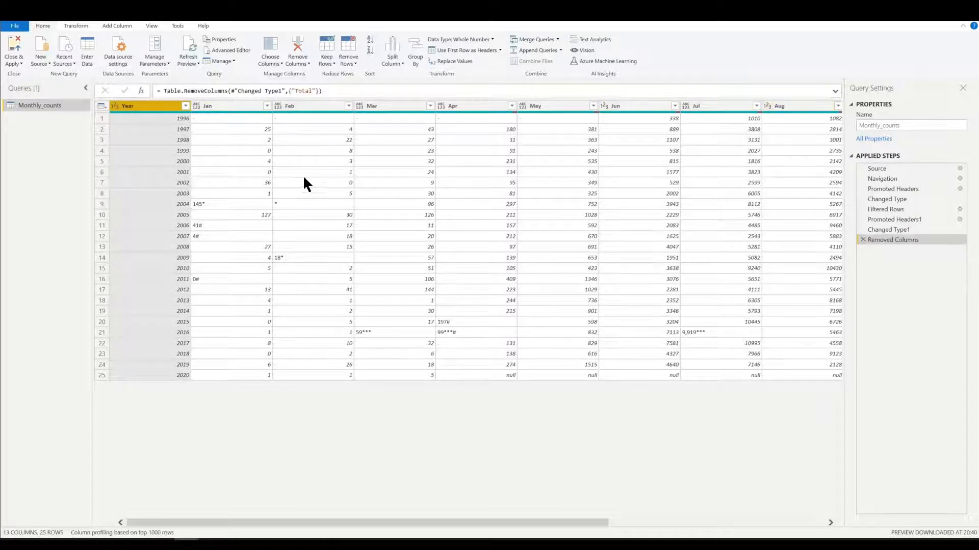
{"action": "right_click", "coordinate": [135, 106]}
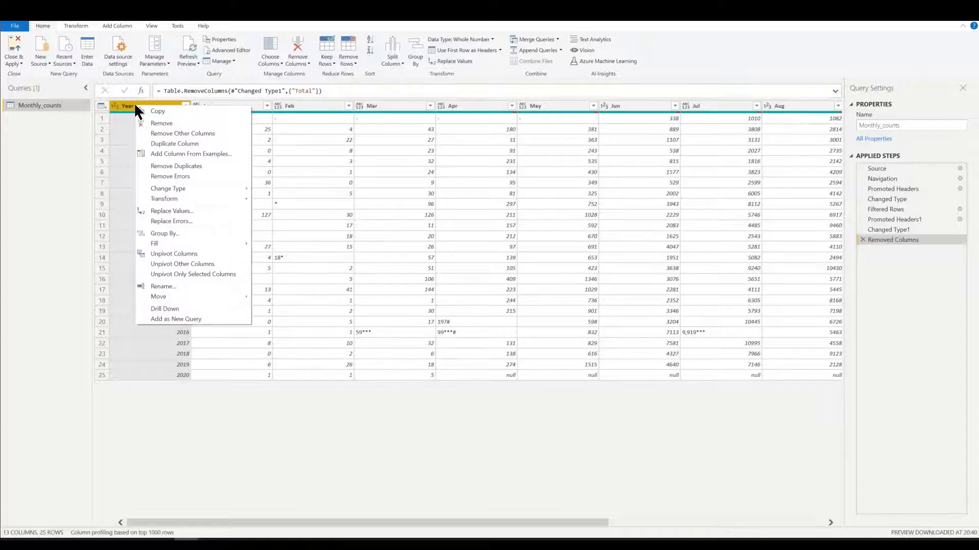
{"action": "left_click", "coordinate": [167, 264]}
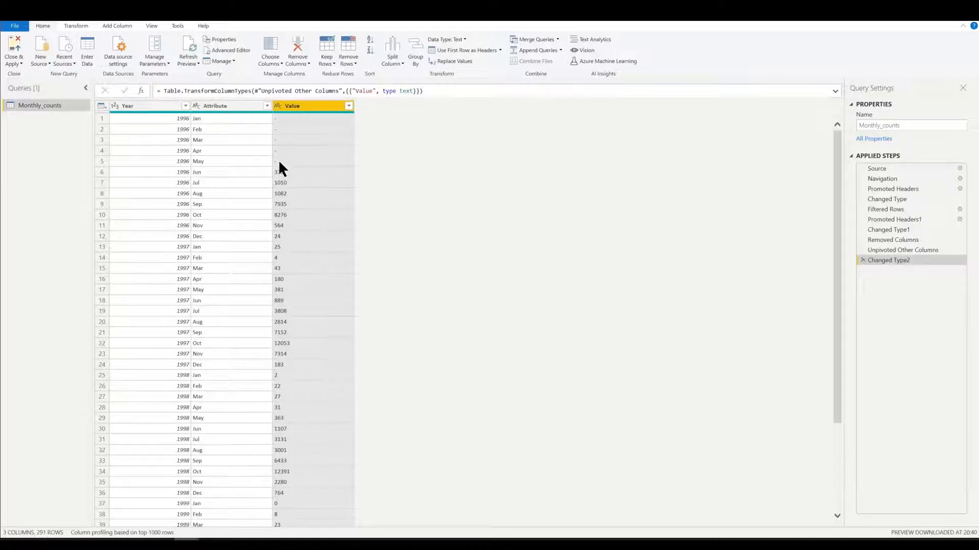
- Filter the Value column to exclude the entries that are only "-" or "*"
{"action": "left_click", "coordinate": [349, 106]}
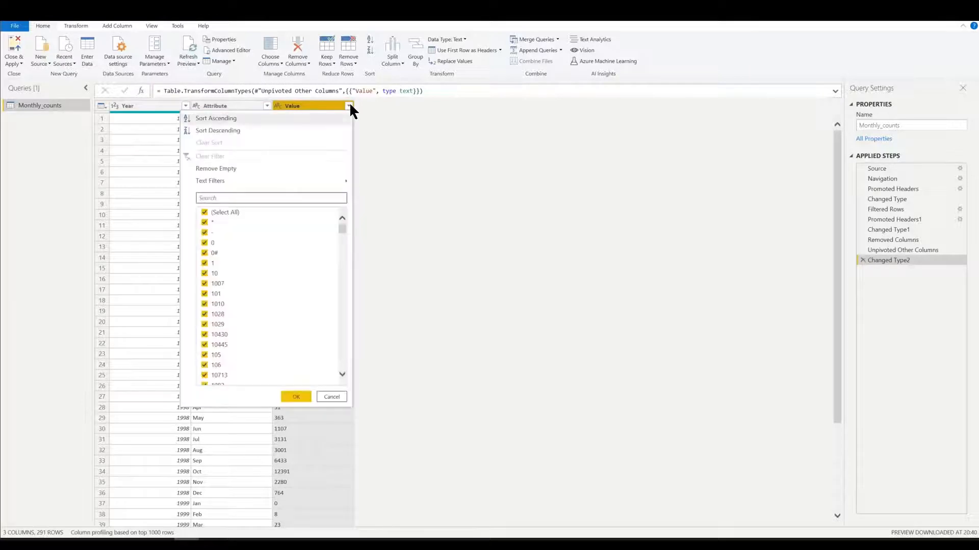
{"action": "left_click", "coordinate": [204, 232]}
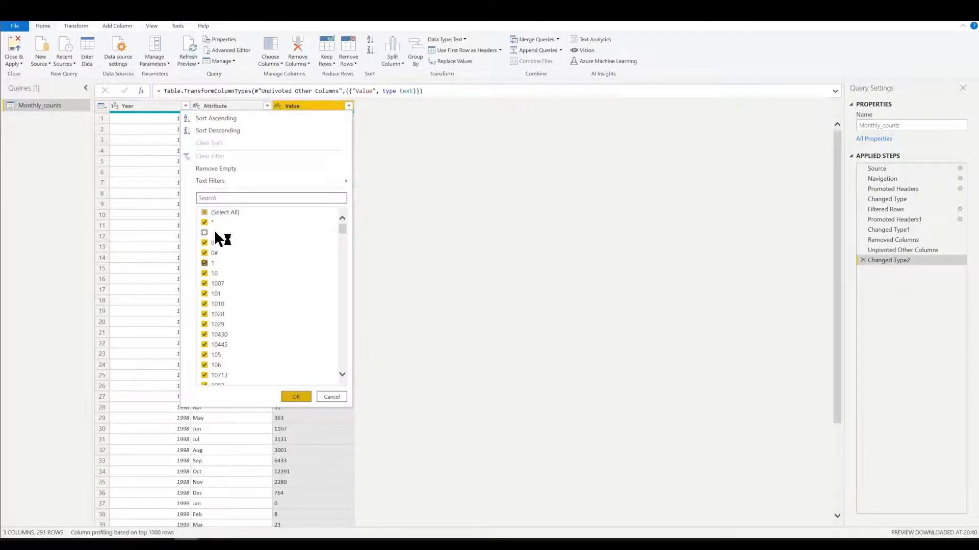
{"action": "left_click", "coordinate": [205, 223]}
{"action": "left_click", "coordinate": [298, 396]}
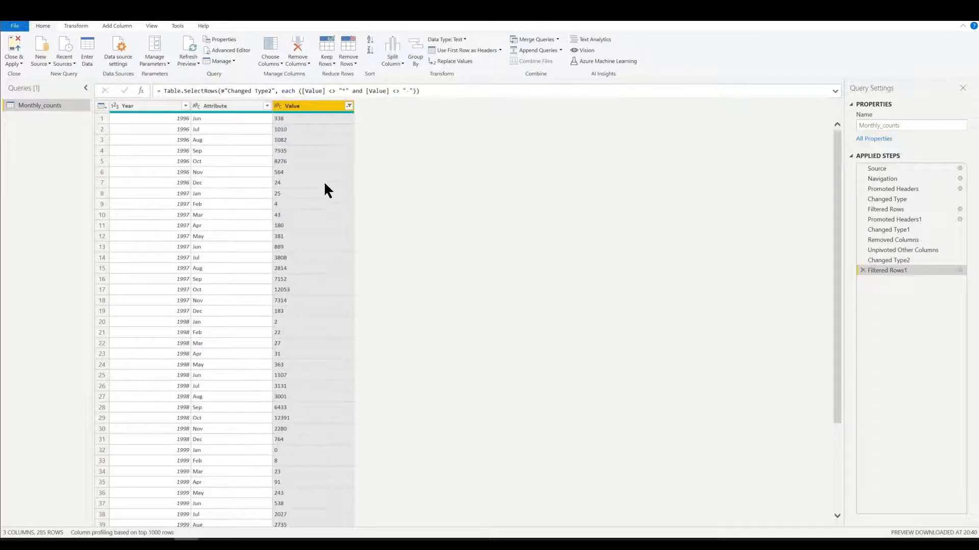
- Examine the Value column's filter list for numbers that still carry asterisk or hashtag symbols, leaving the filter as it is
{"action": "left_click", "coordinate": [348, 106]}
{"action": "scroll", "coordinate": [268, 248], "scroll_direction": "down", "scroll_amount": 2}
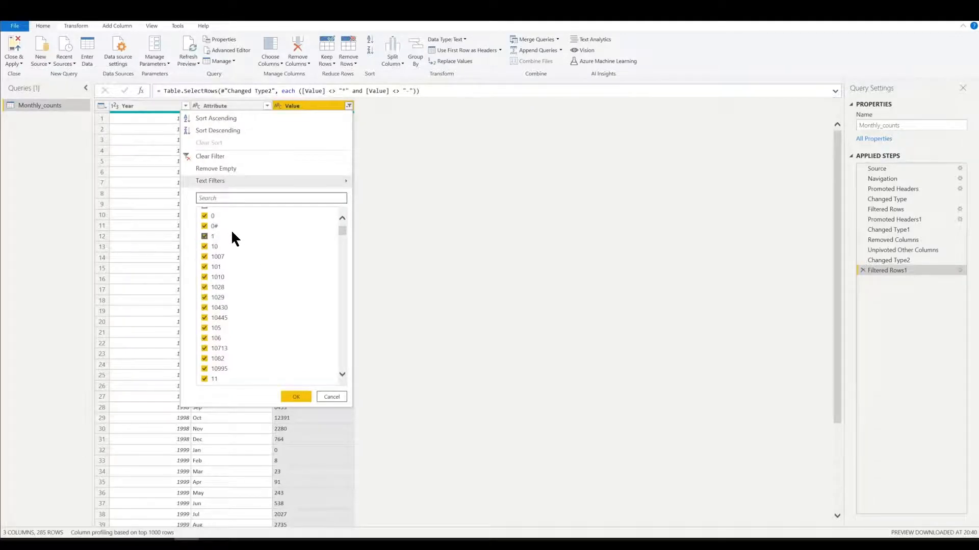
{"action": "scroll", "coordinate": [231, 229], "scroll_direction": "down", "scroll_amount": 10}
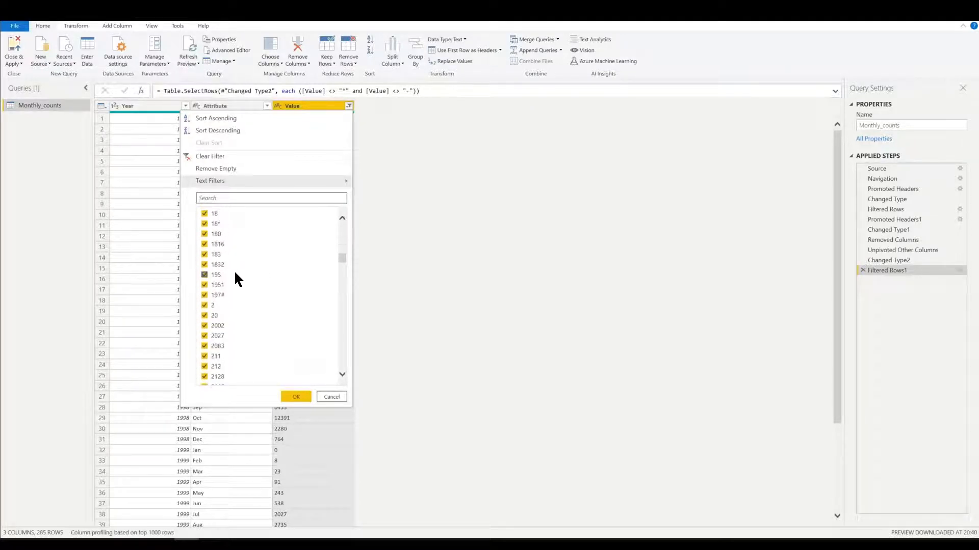
{"action": "scroll", "coordinate": [234, 301], "scroll_direction": "down", "scroll_amount": 3}
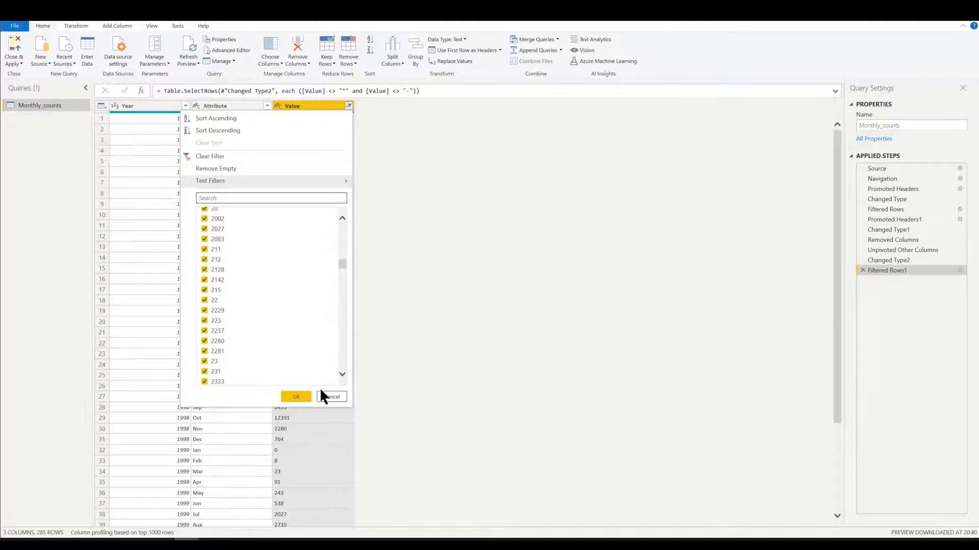
{"action": "left_click", "coordinate": [331, 397]}
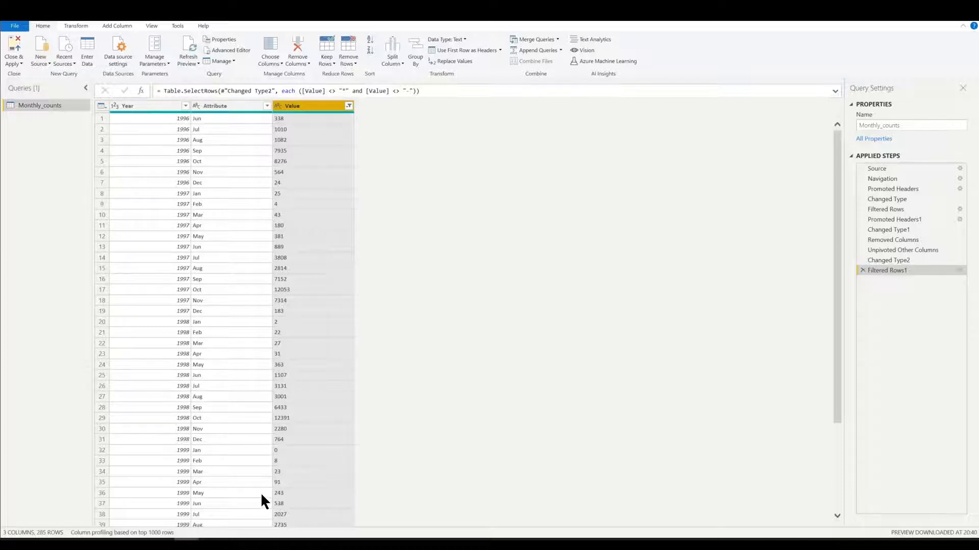
- Switch to Notepad, copy the whole ExcelTrim function code from Function.txt and return to the Power Query Editor
{"action": "left_click", "coordinate": [212, 544]}
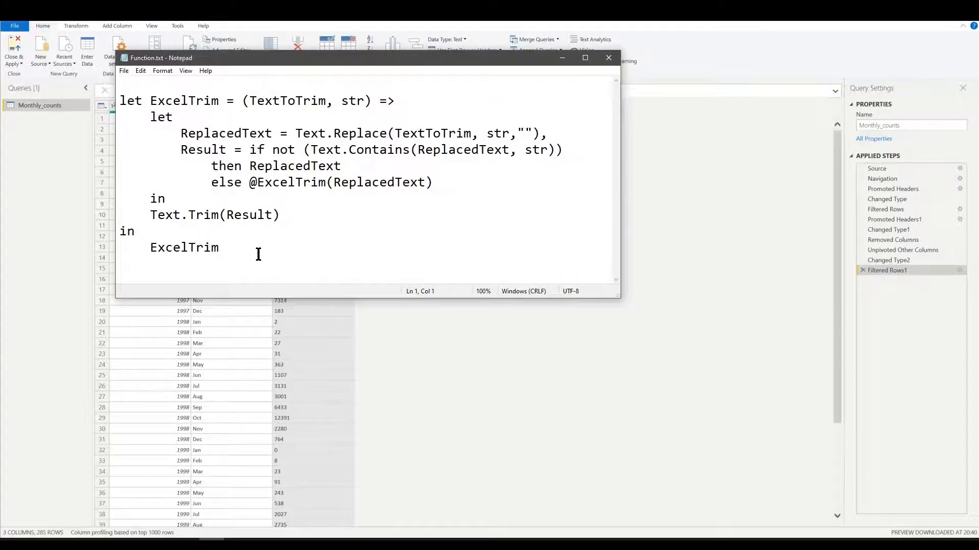
{"action": "left_click_drag", "start_coordinate": [248, 246], "coordinate": [114, 92]}
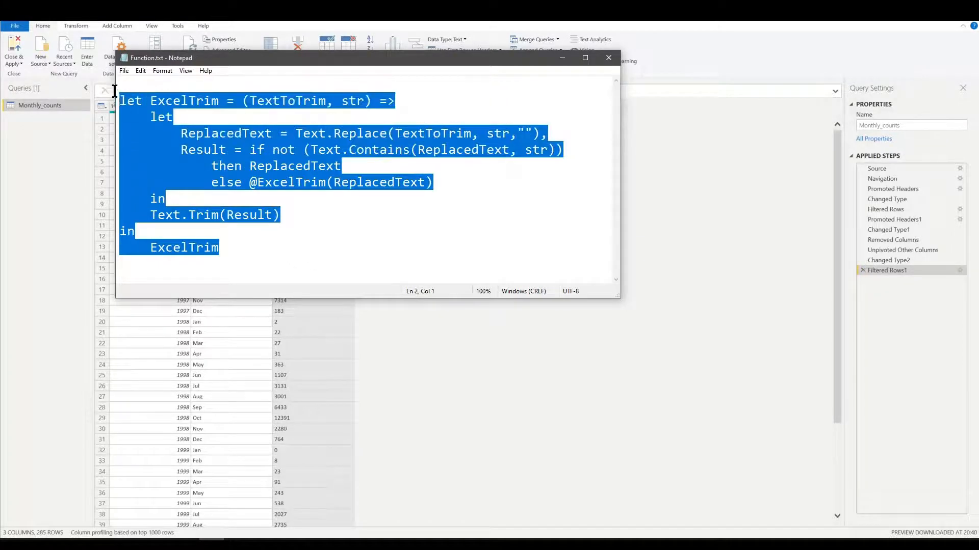
{"action": "right_click", "coordinate": [139, 111]}
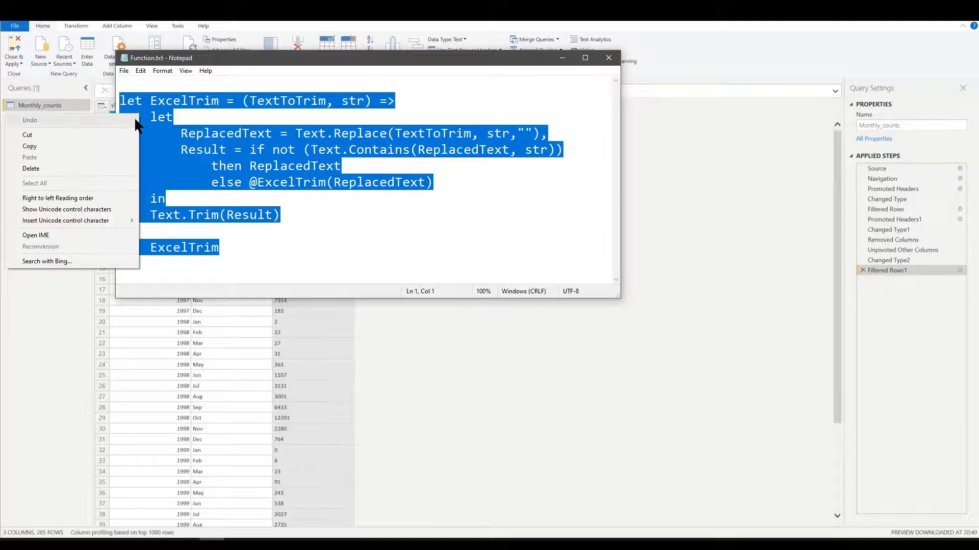
{"action": "left_click", "coordinate": [84, 145]}
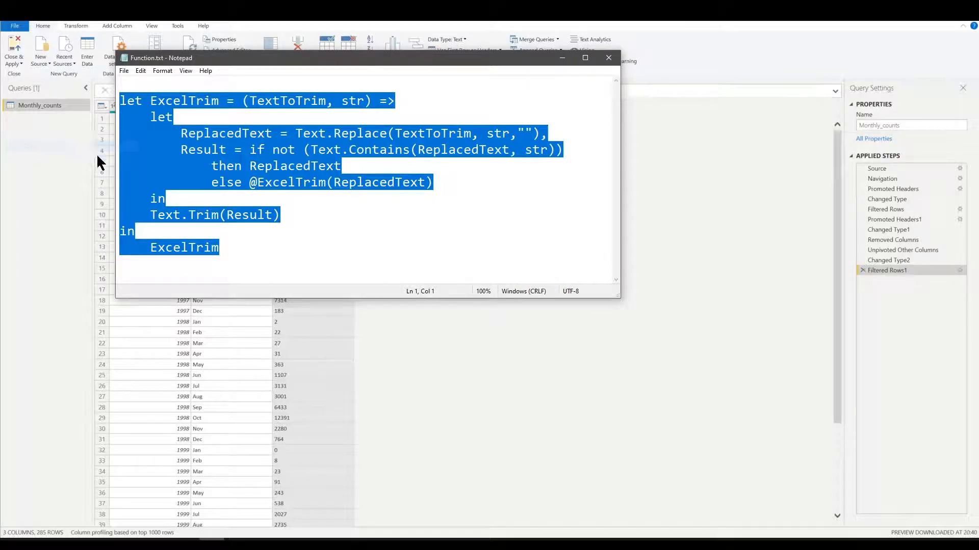
{"action": "left_click", "coordinate": [484, 410]}
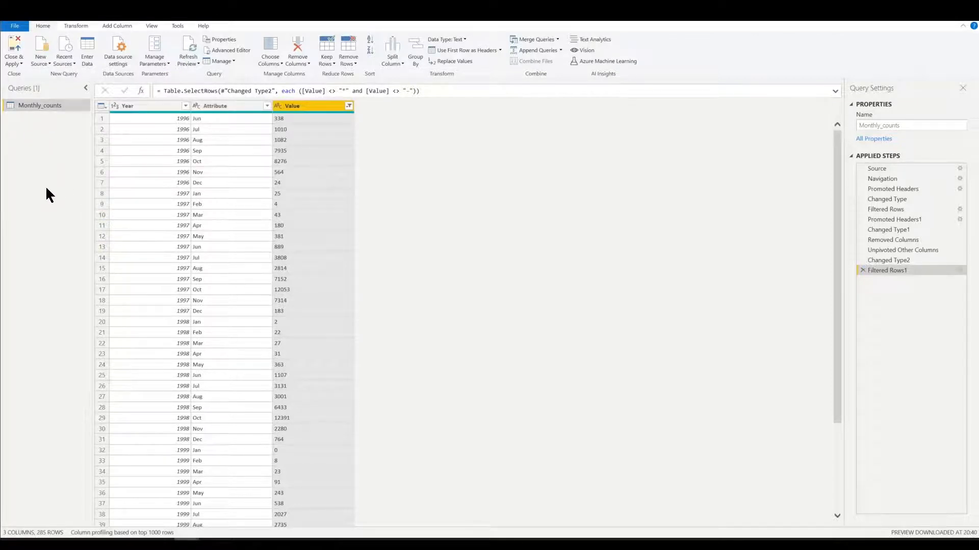
- Create a blank query and replace its entire code with the copied ExcelTrim function in the Advanced Editor
{"action": "right_click", "coordinate": [40, 164]}
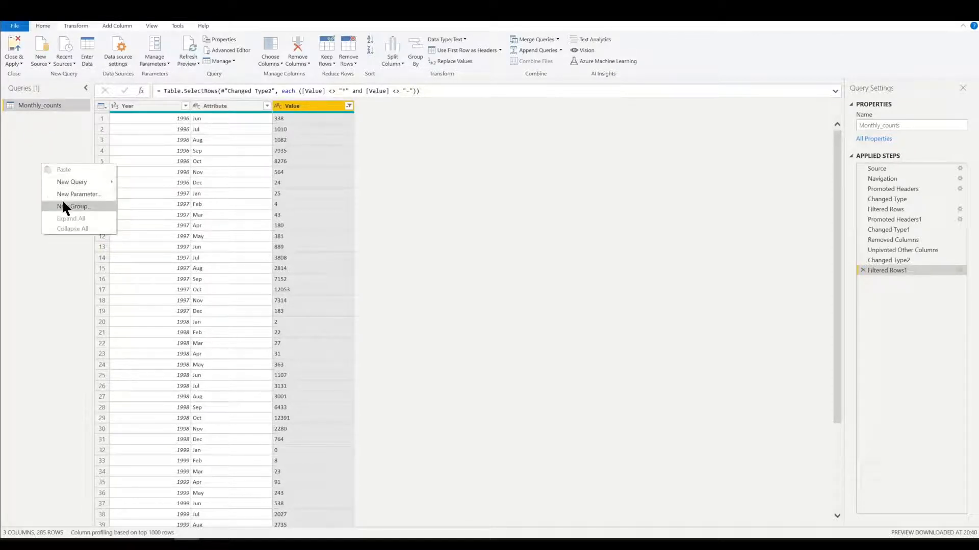
{"action": "mouse_move", "coordinate": [74, 183]}
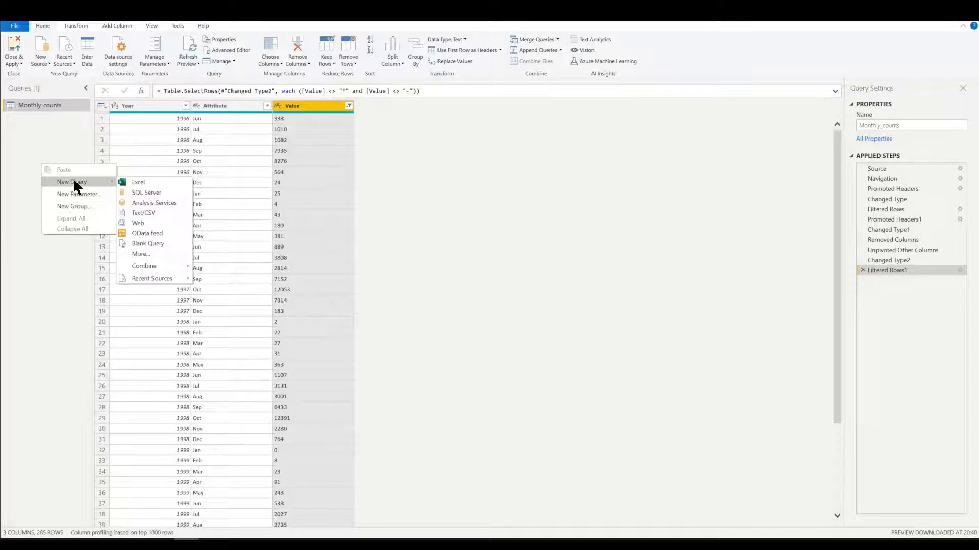
{"action": "left_click", "coordinate": [155, 245]}
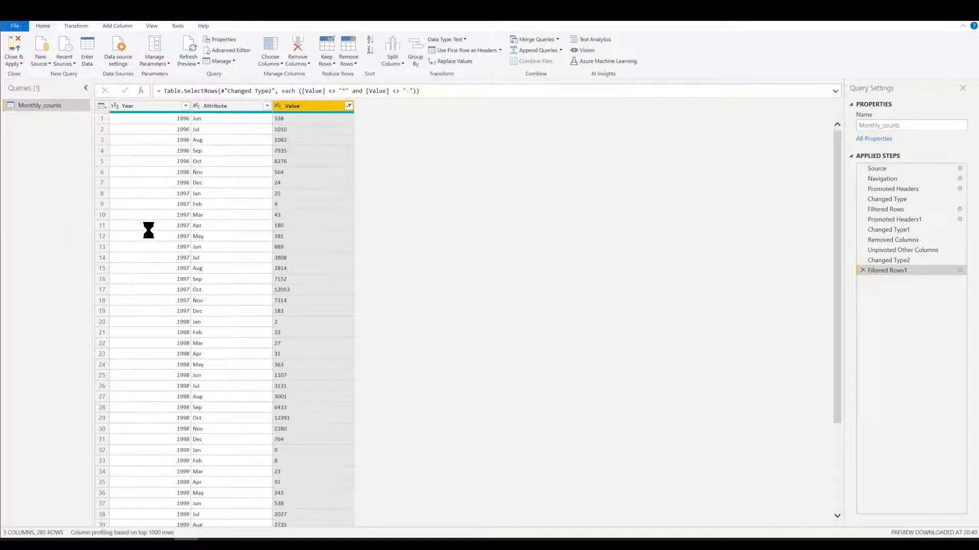
{"action": "left_click", "coordinate": [231, 50]}
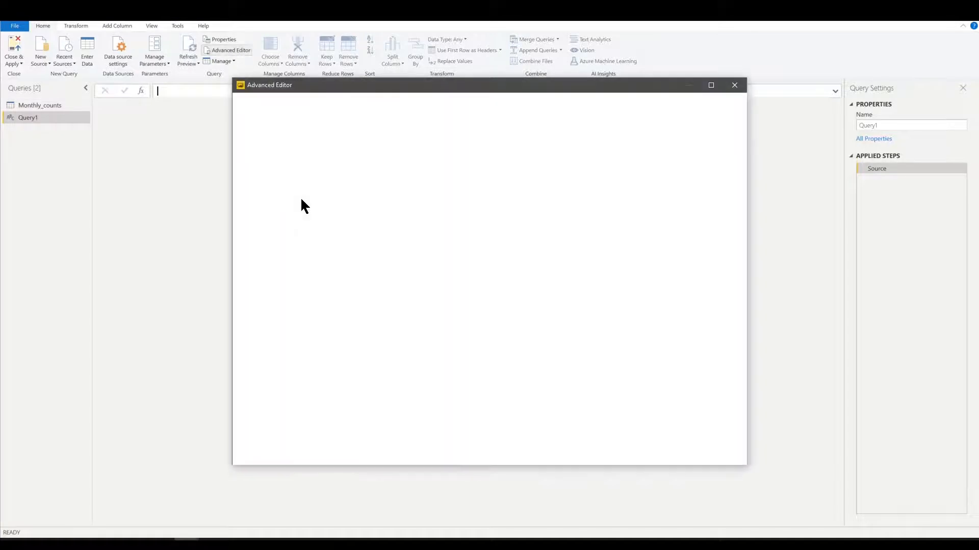
{"action": "left_click_drag", "start_coordinate": [316, 180], "coordinate": [223, 115]}
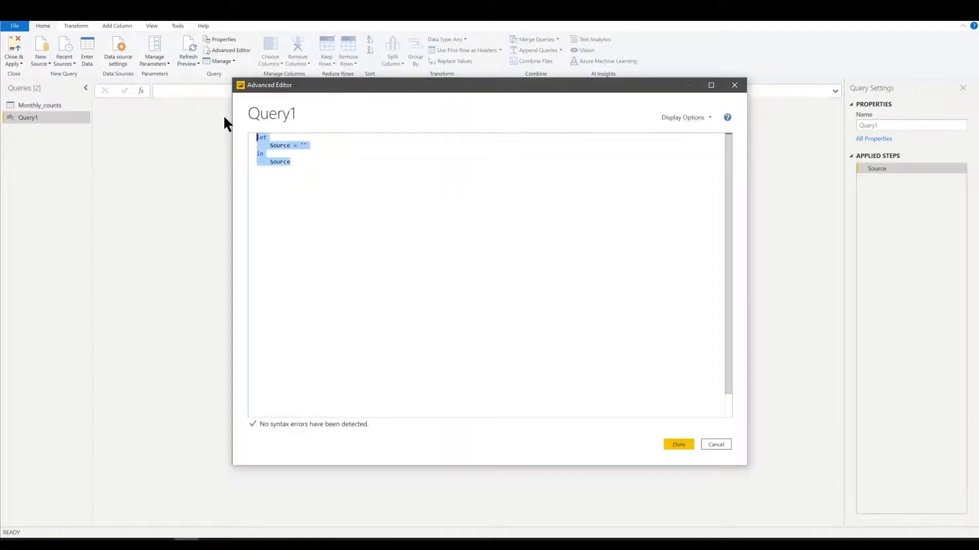
{"action": "key", "text": "ctrl+v"}
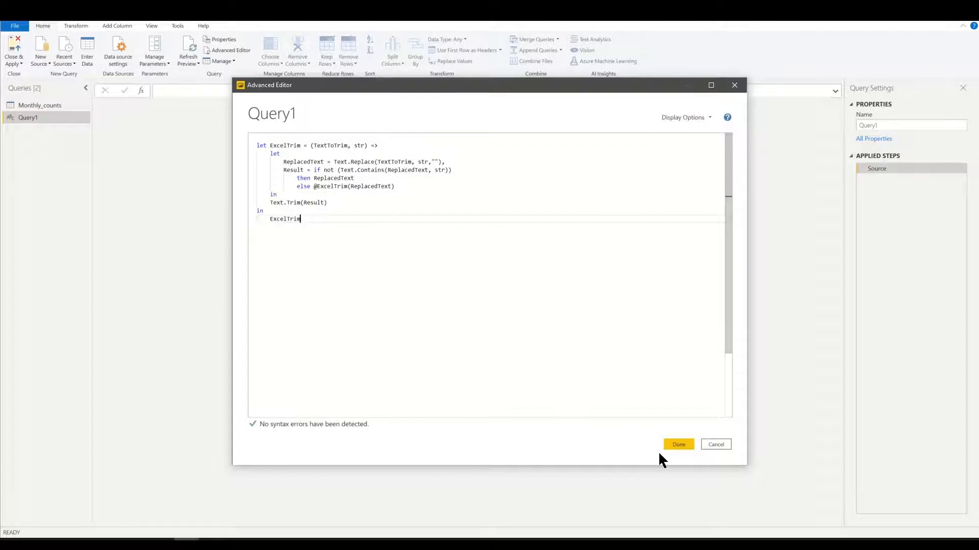
{"action": "left_click", "coordinate": [678, 445]}
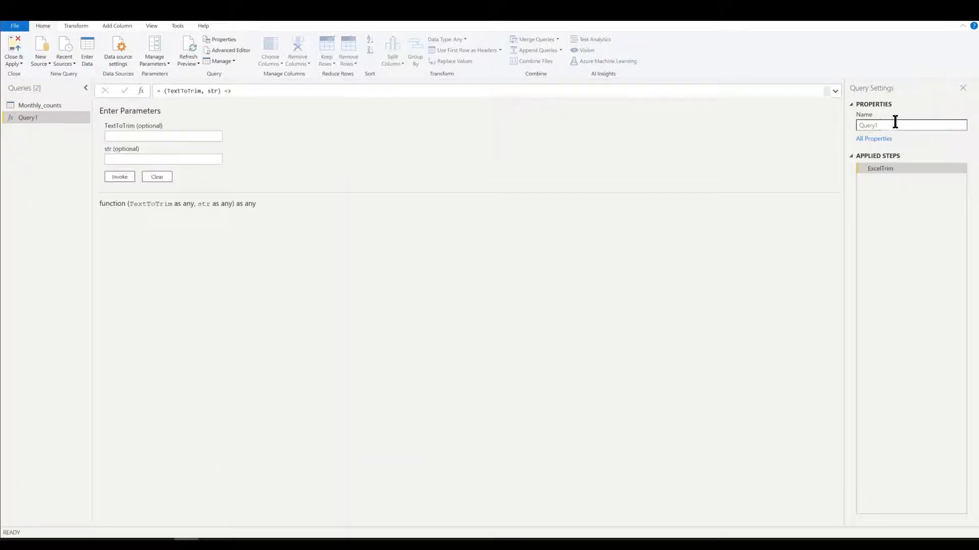
- Rename the new function query as Geordie Intelligence 1
{"action": "double_click", "coordinate": [877, 128]}
{"action": "type", "text": "Geordie Intelligence 1"}
{"action": "key", "text": "Return"}
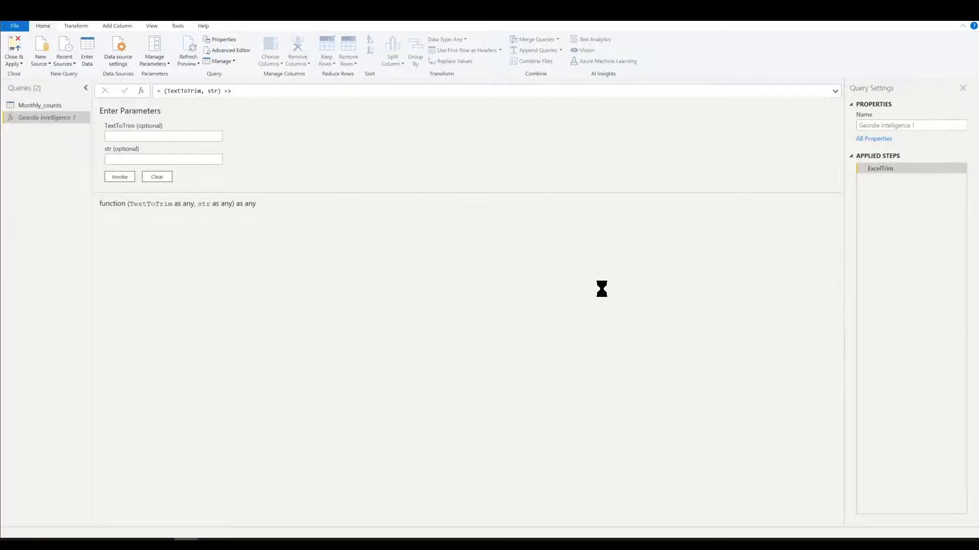
- In Monthly_counts, invoke the Geordie Intelligence 1 function on the Value column with str set to "*" and check the new column
{"action": "left_click", "coordinate": [39, 107]}
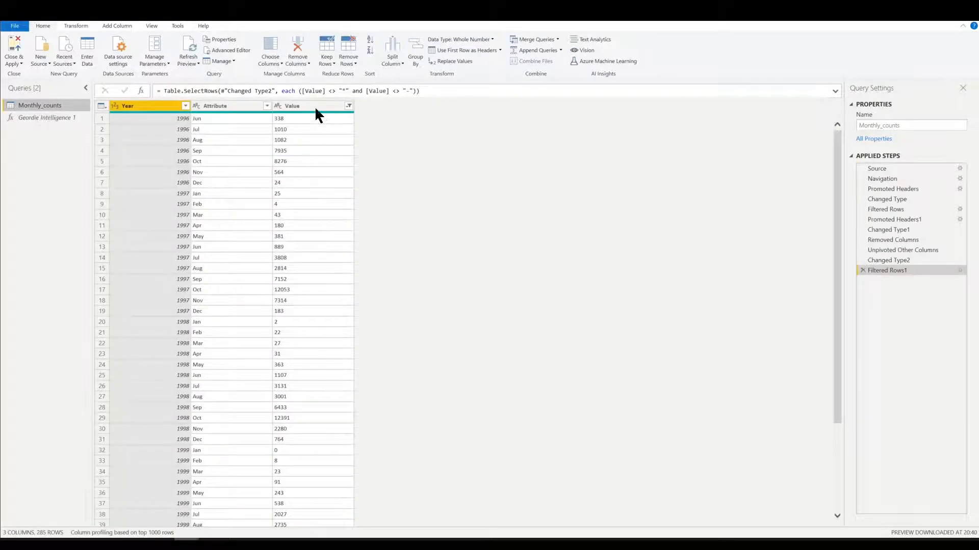
{"action": "left_click", "coordinate": [316, 107]}
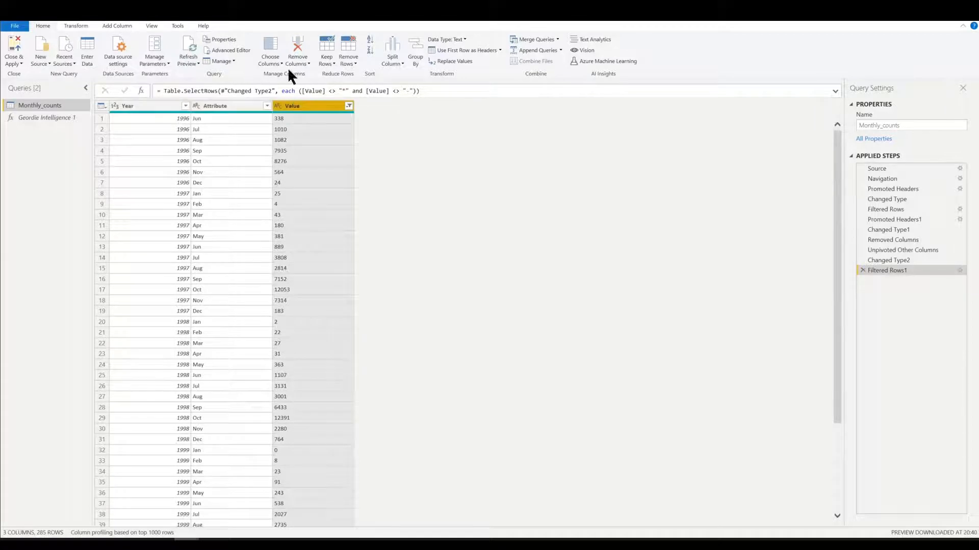
{"action": "left_click", "coordinate": [117, 25]}
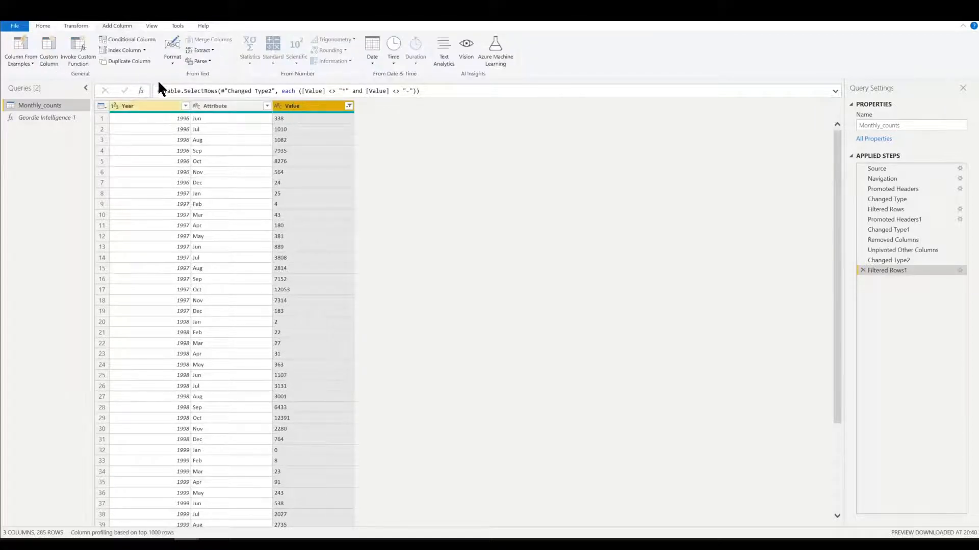
{"action": "left_click", "coordinate": [67, 56]}
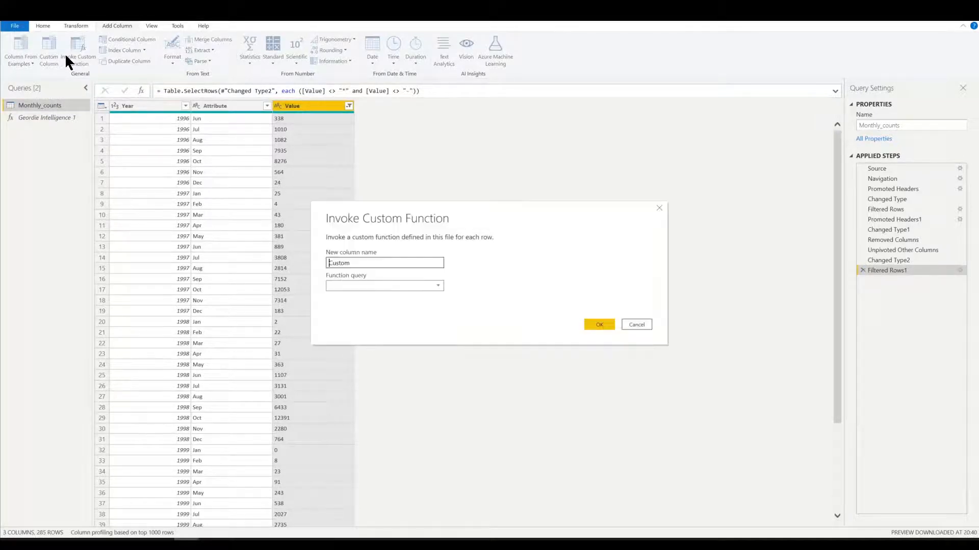
{"action": "left_click", "coordinate": [413, 286]}
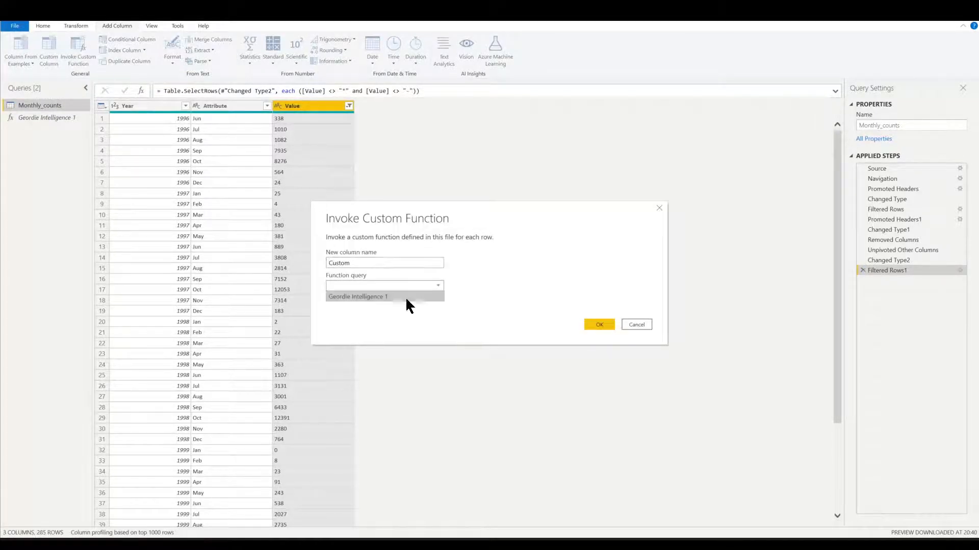
{"action": "left_click", "coordinate": [370, 298]}
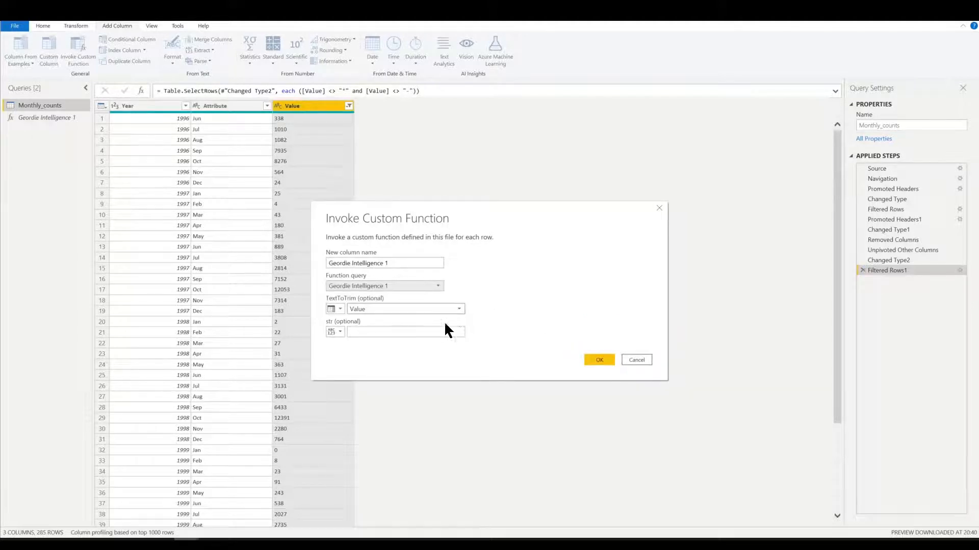
{"action": "left_click", "coordinate": [376, 332]}
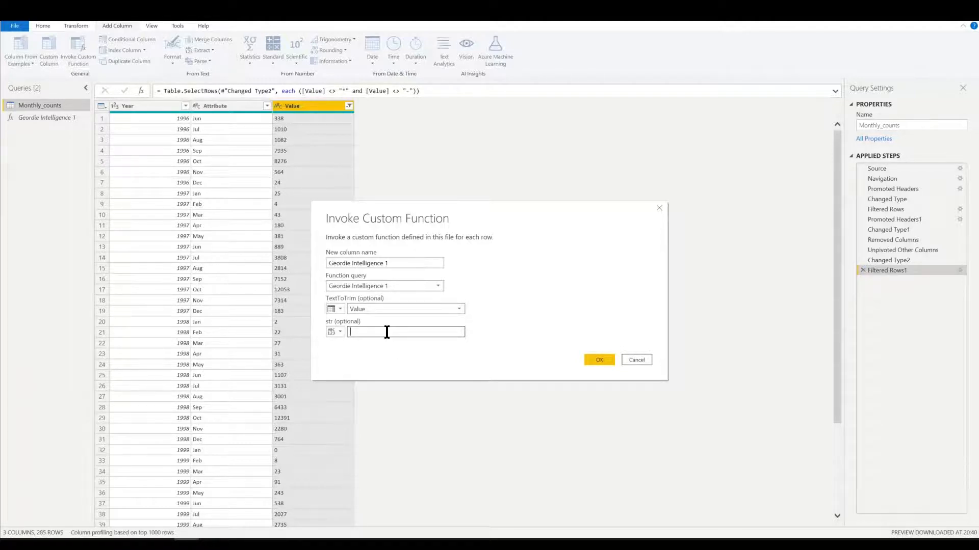
{"action": "type", "text": "*"}
{"action": "left_click", "coordinate": [594, 355]}
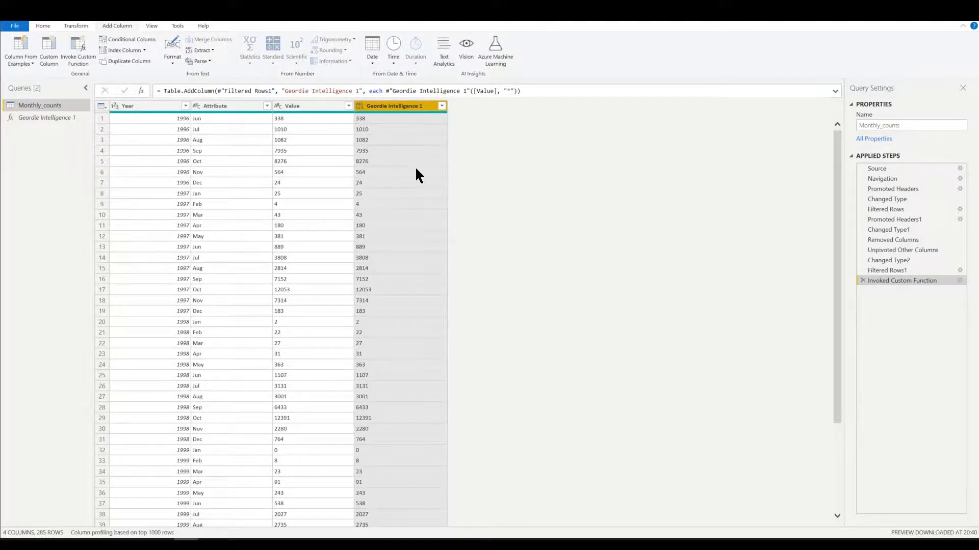
{"action": "scroll", "coordinate": [413, 183], "scroll_direction": "down", "scroll_amount": 17}
{"action": "scroll", "coordinate": [414, 186], "scroll_direction": "down", "scroll_amount": 3}
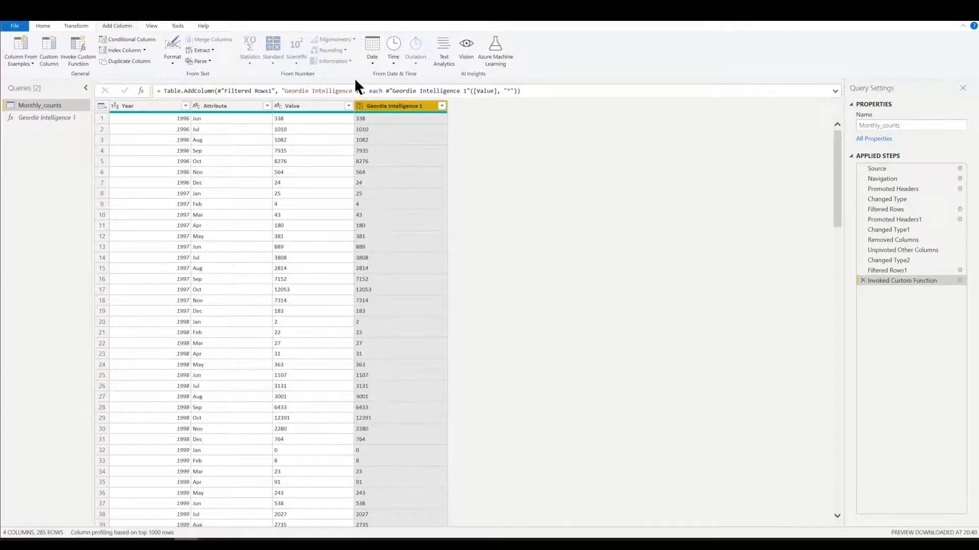
- Invoke the Geordie Intelligence 1 function again, on the Geordie Intelligence 1 column with str set to "#"
{"action": "left_click", "coordinate": [90, 66]}
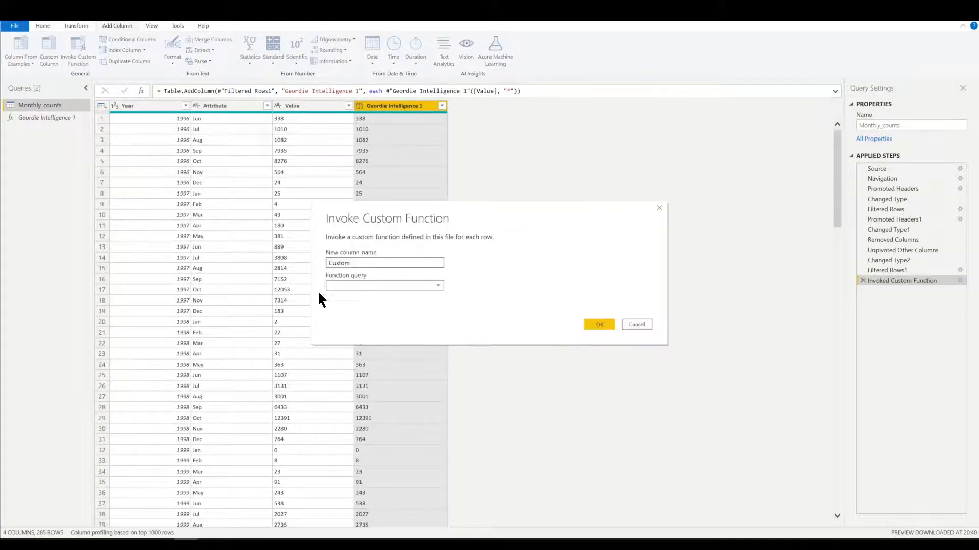
{"action": "double_click", "coordinate": [367, 263]}
{"action": "left_click", "coordinate": [380, 285]}
{"action": "left_click", "coordinate": [362, 294]}
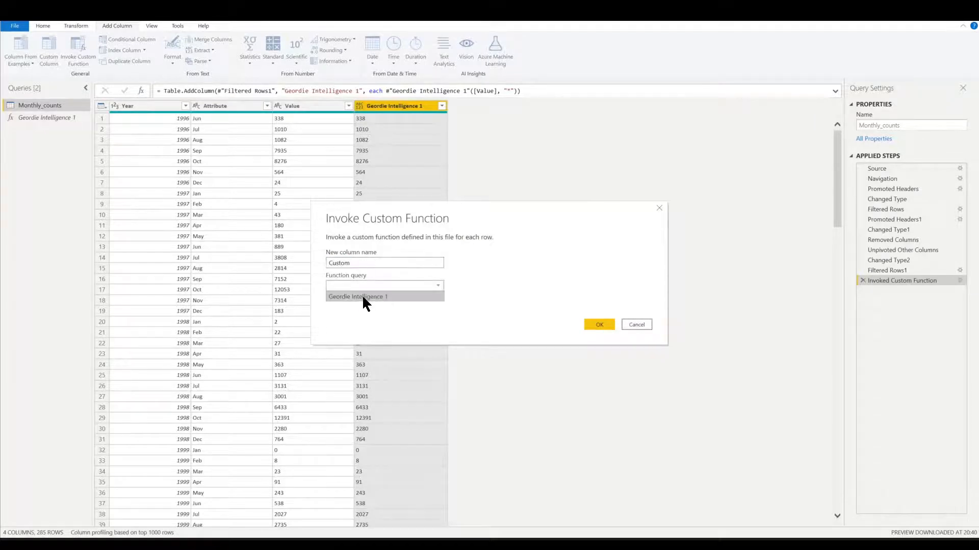
{"action": "left_click", "coordinate": [386, 331]}
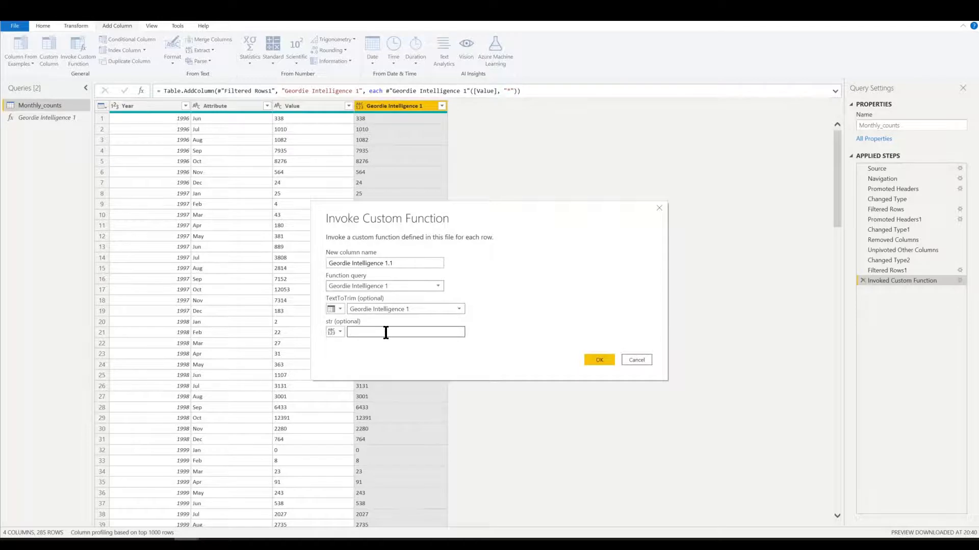
{"action": "type", "text": "#"}
{"action": "left_click", "coordinate": [599, 360]}
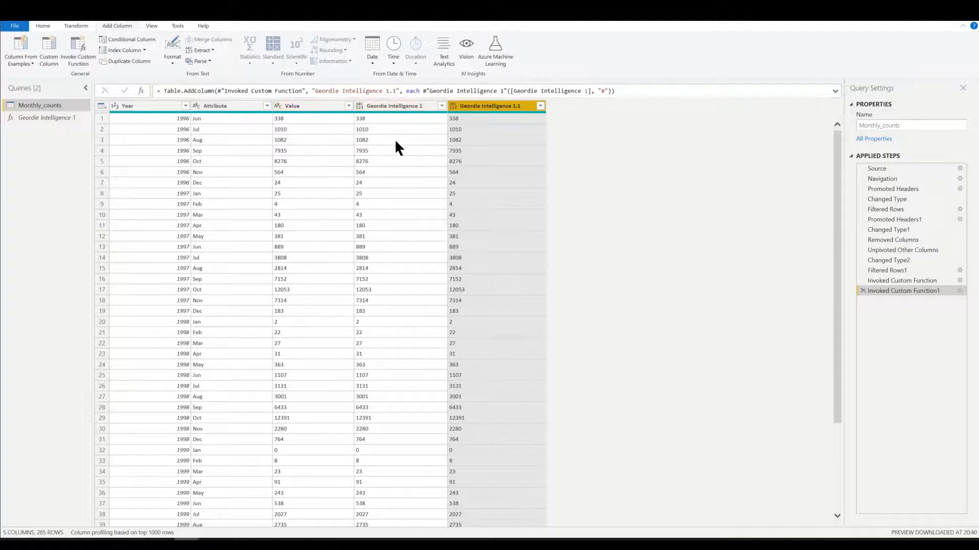
- Remove the Geordie Intelligence 1 and Value columns from Monthly_counts
{"action": "left_click", "coordinate": [400, 105]}
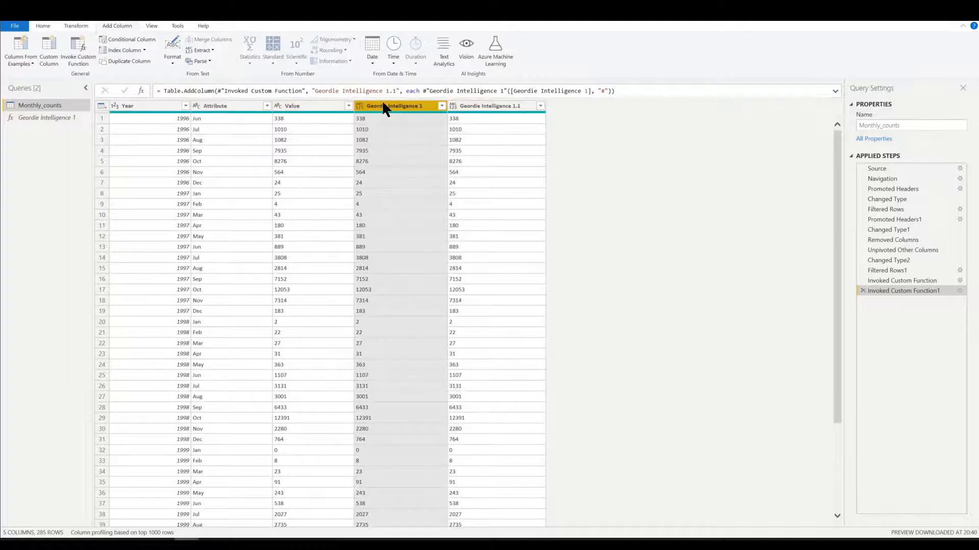
{"action": "right_click", "coordinate": [384, 107]}
{"action": "key", "text": "Escape"}
{"action": "key", "text": "Delete"}
{"action": "right_click", "coordinate": [305, 104]}
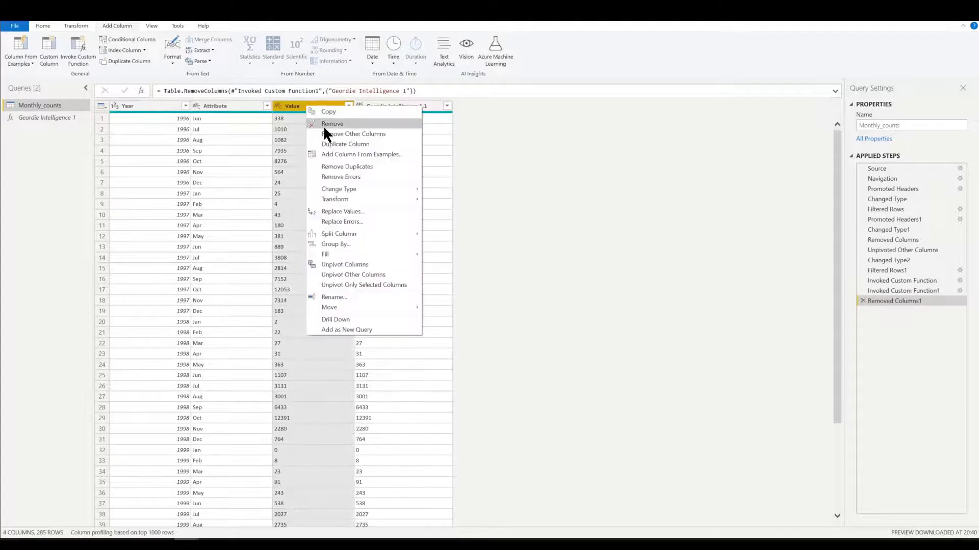
{"action": "left_click", "coordinate": [323, 125]}
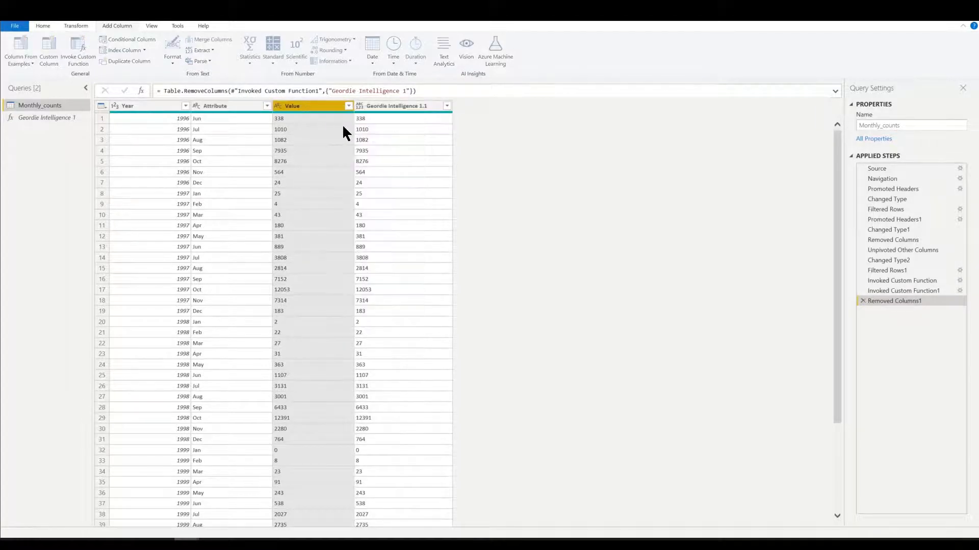
- Rename the Geordie Intelligence 1.1 column as Fish and the Attribute column as Month
{"action": "double_click", "coordinate": [318, 107]}
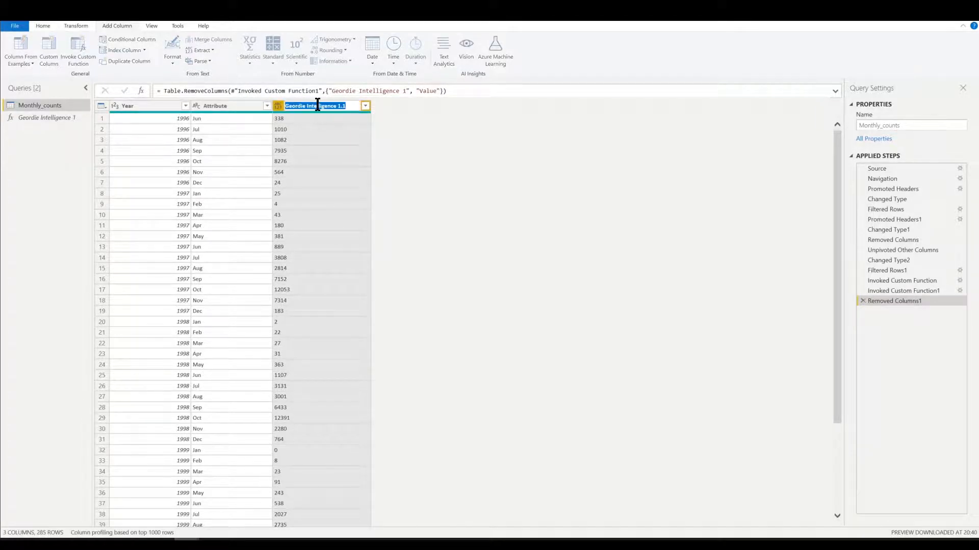
{"action": "type", "text": "Fish"}
{"action": "key", "text": "Return"}
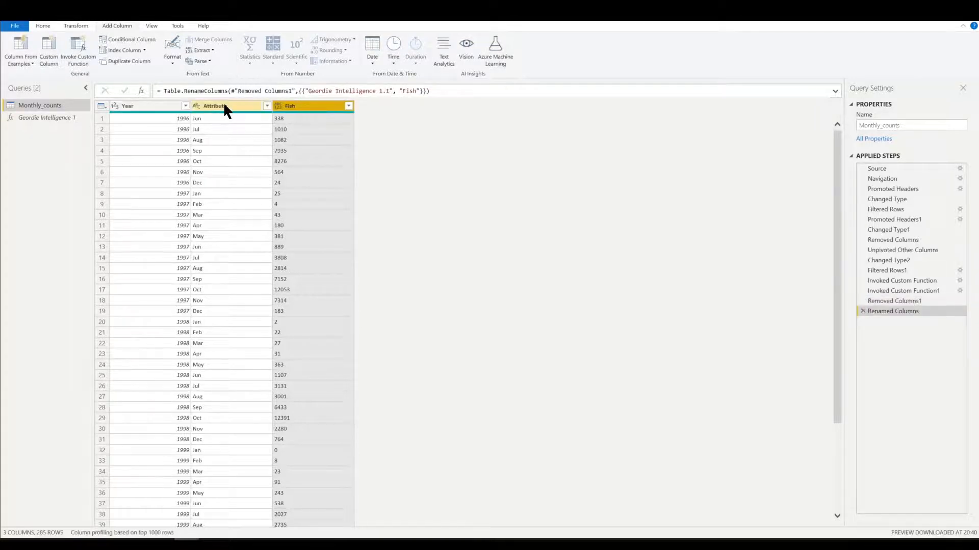
{"action": "double_click", "coordinate": [223, 105]}
{"action": "type", "text": "Month"}
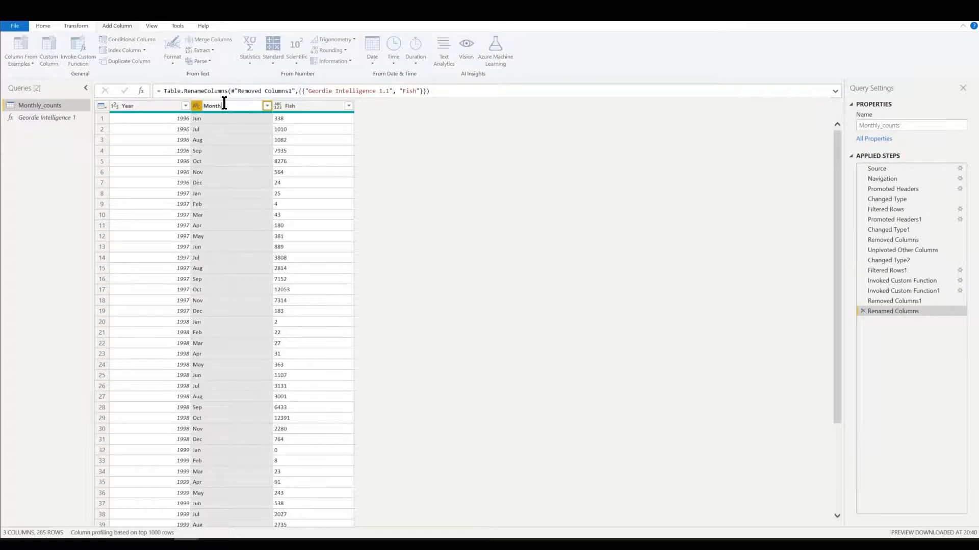
{"action": "key", "text": "Return"}
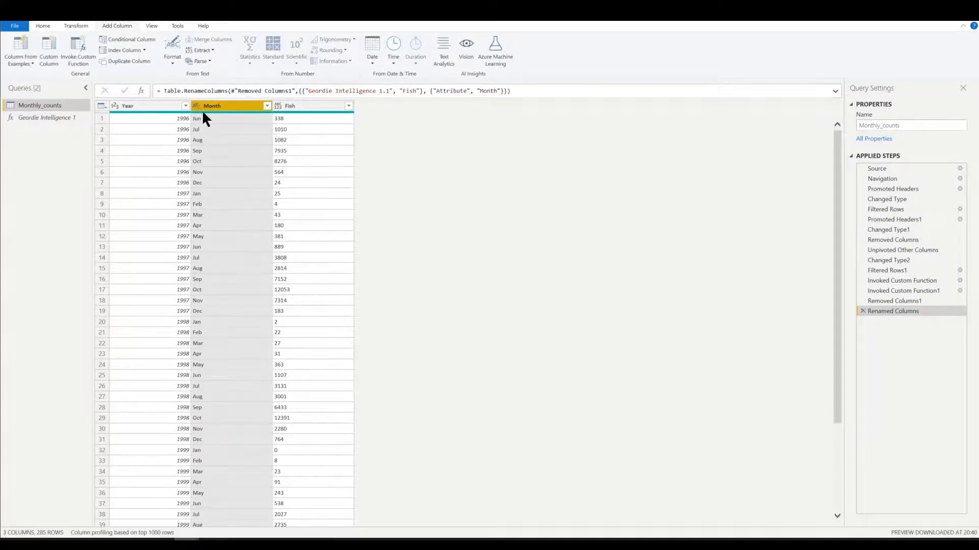
- Set the Fish column's data type to whole number and look through the Month column's filter list without filtering it
{"action": "left_click", "coordinate": [277, 105]}
{"action": "left_click", "coordinate": [289, 137]}
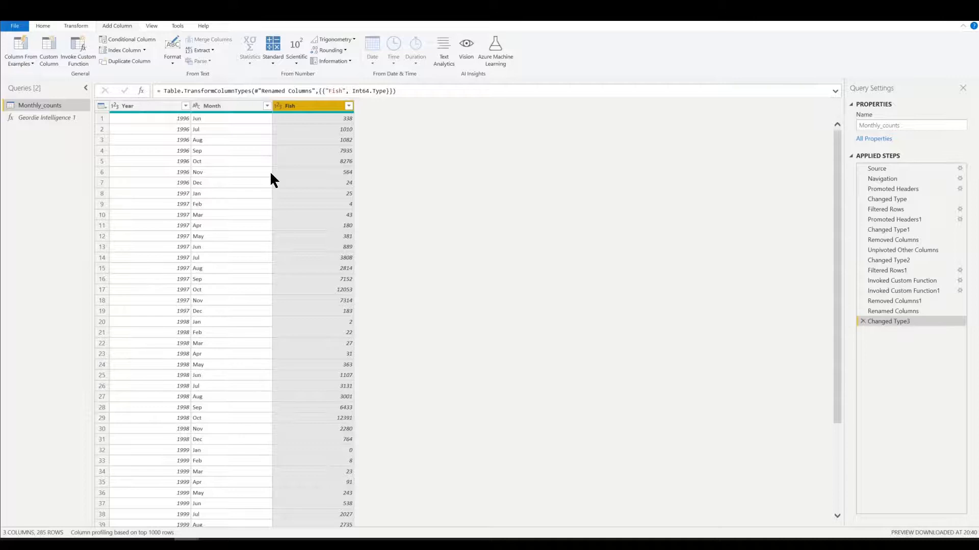
{"action": "left_click", "coordinate": [266, 105]}
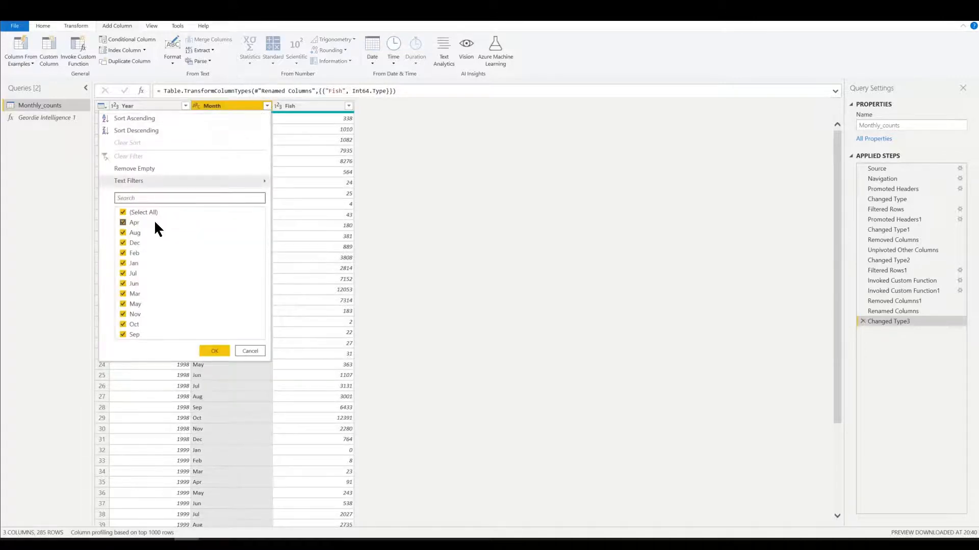
{"action": "left_click", "coordinate": [247, 351]}
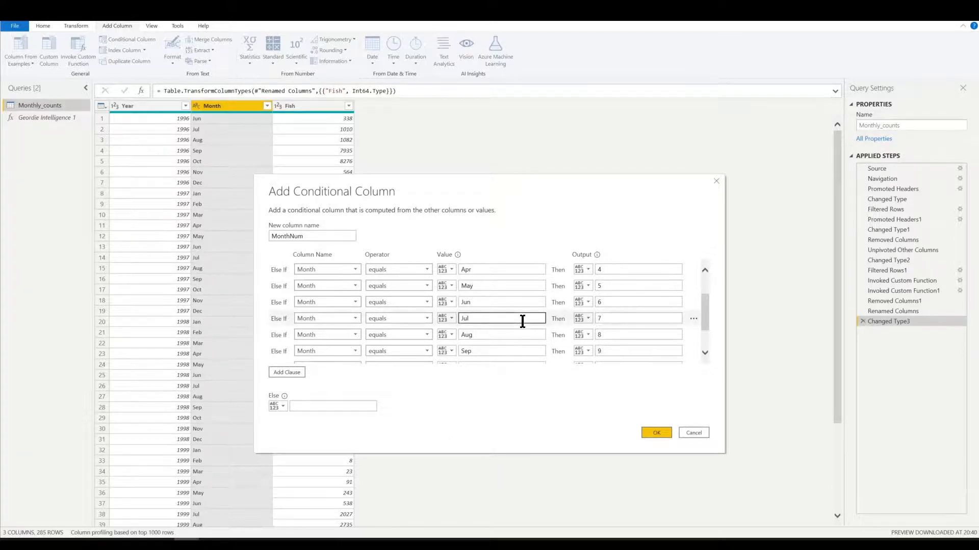
- Add the MonthNum conditional column, outputting 1 to 12 for the Month values Jan to Dec
{"action": "scroll", "coordinate": [521, 319], "scroll_direction": "up", "scroll_amount": 3}
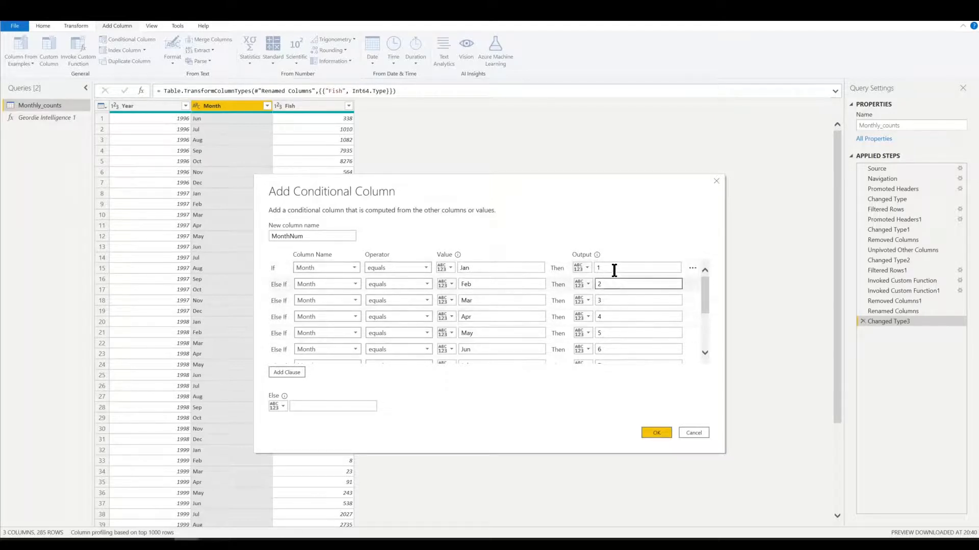
{"action": "scroll", "coordinate": [626, 323], "scroll_direction": "down", "scroll_amount": 1}
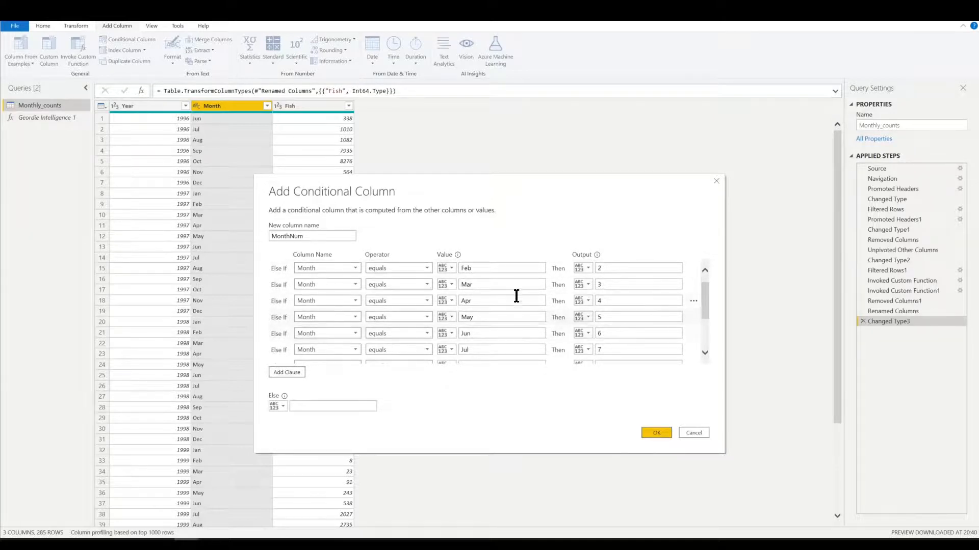
{"action": "scroll", "coordinate": [512, 292], "scroll_direction": "down", "scroll_amount": 3}
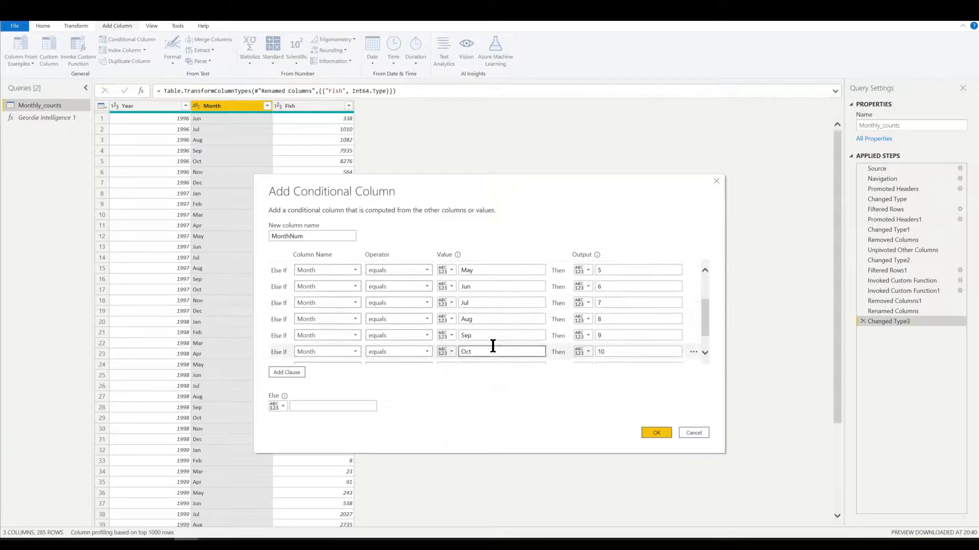
{"action": "scroll", "coordinate": [491, 339], "scroll_direction": "down", "scroll_amount": 2}
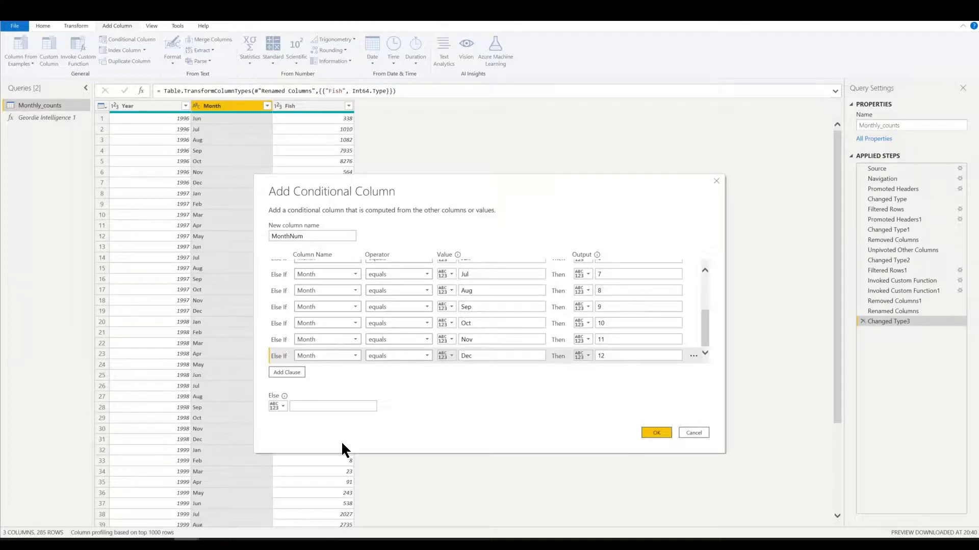
{"action": "left_click", "coordinate": [653, 433]}
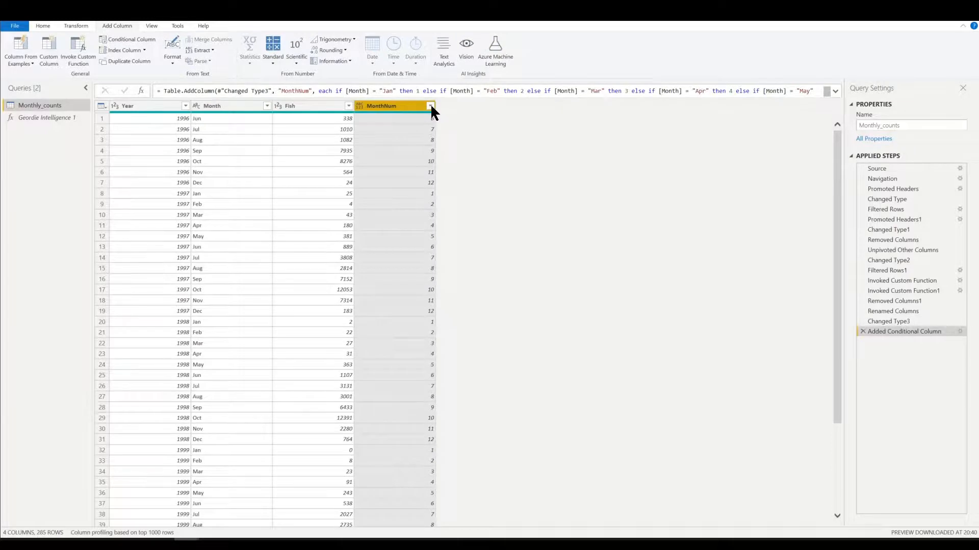
- Check the MonthNum column's filter list without filtering it, and set the column's data type to whole number
{"action": "left_click", "coordinate": [430, 106]}
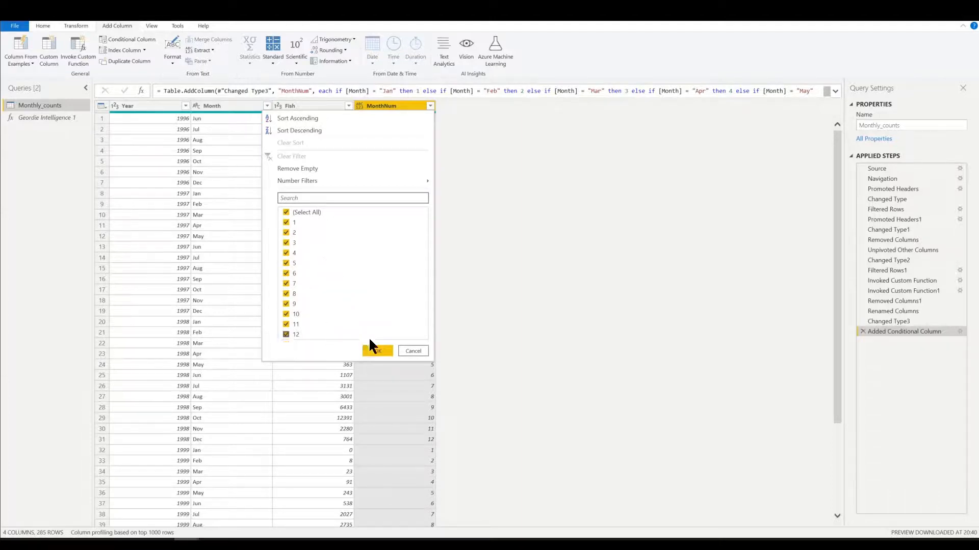
{"action": "left_click", "coordinate": [401, 352]}
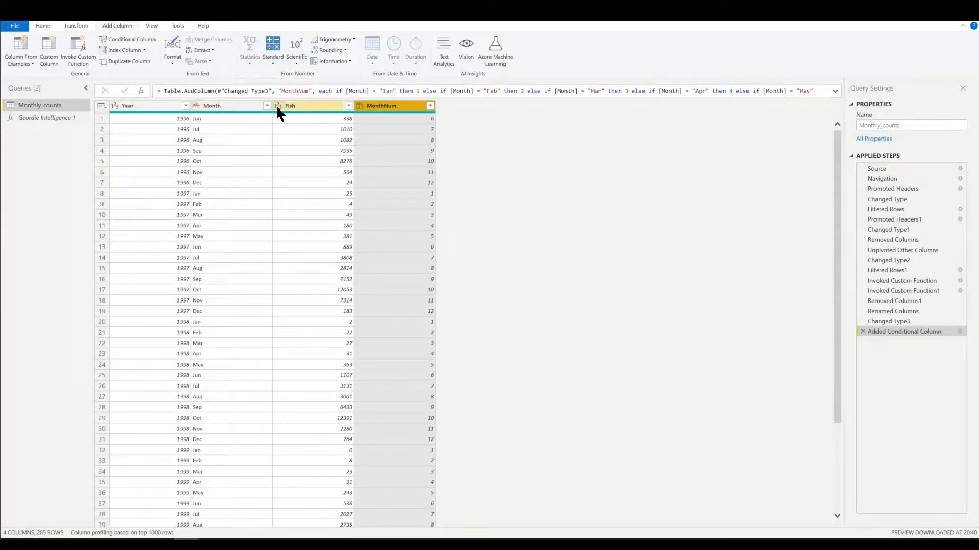
{"action": "left_click", "coordinate": [360, 106]}
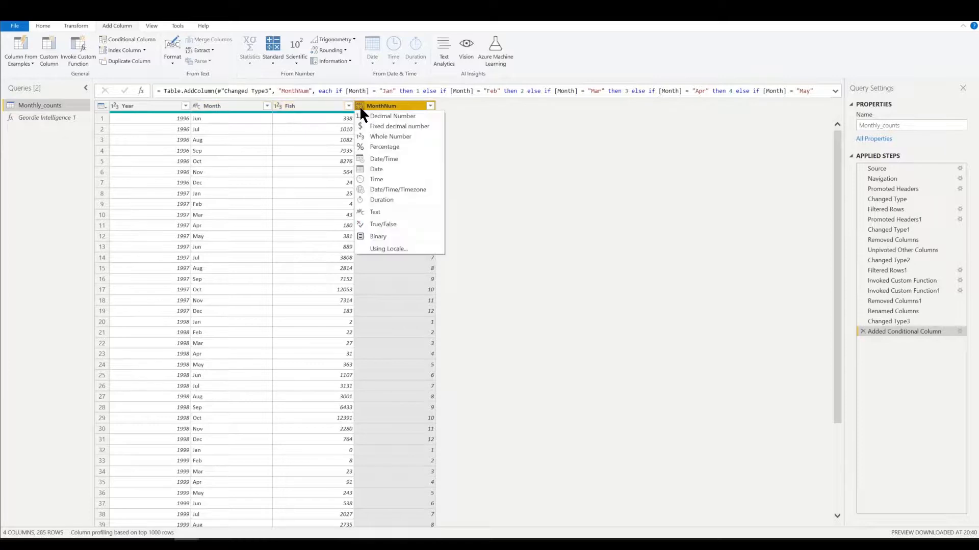
{"action": "left_click", "coordinate": [375, 136]}
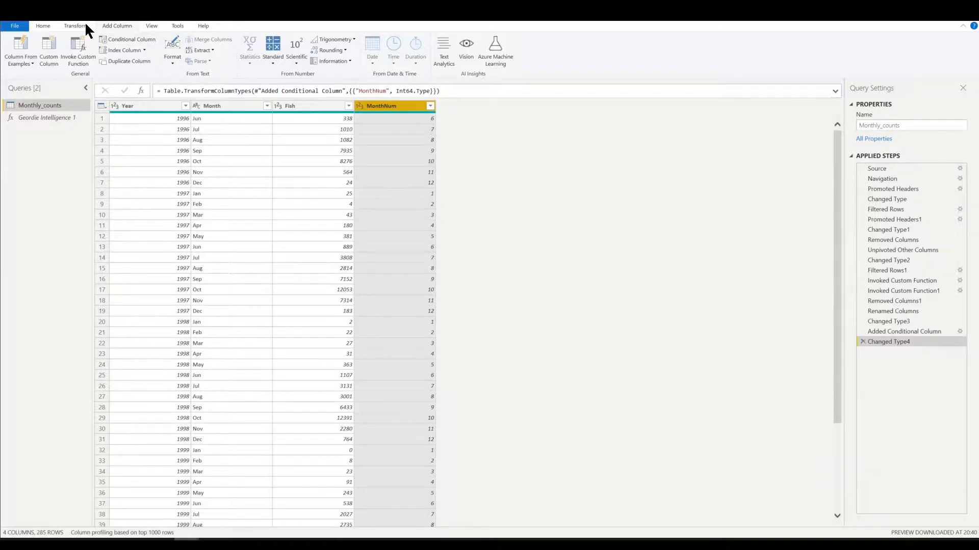
- Close Power Query, applying the changes to load Monthly_counts, and bring the report canvas in front of Notepad
{"action": "left_click", "coordinate": [43, 25]}
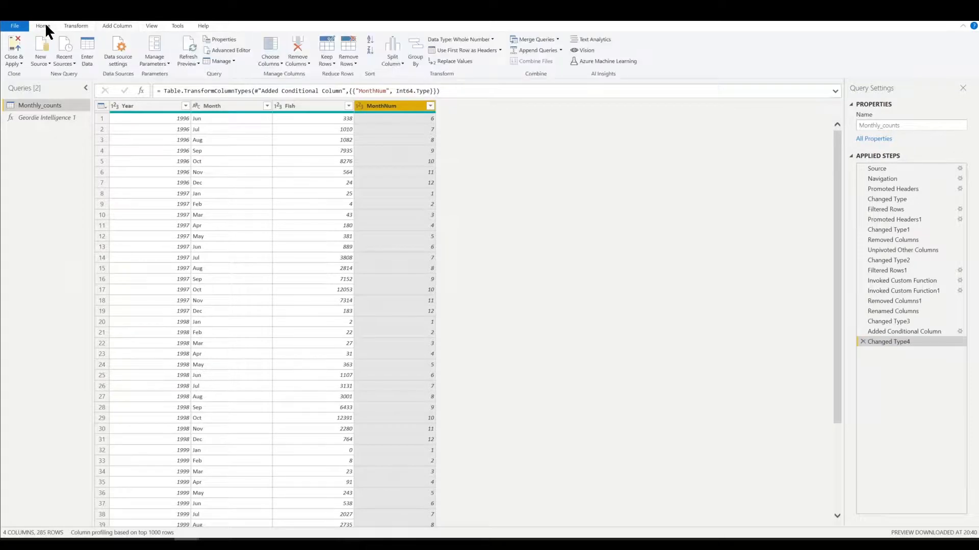
{"action": "left_click", "coordinate": [16, 63]}
{"action": "left_click", "coordinate": [17, 71]}
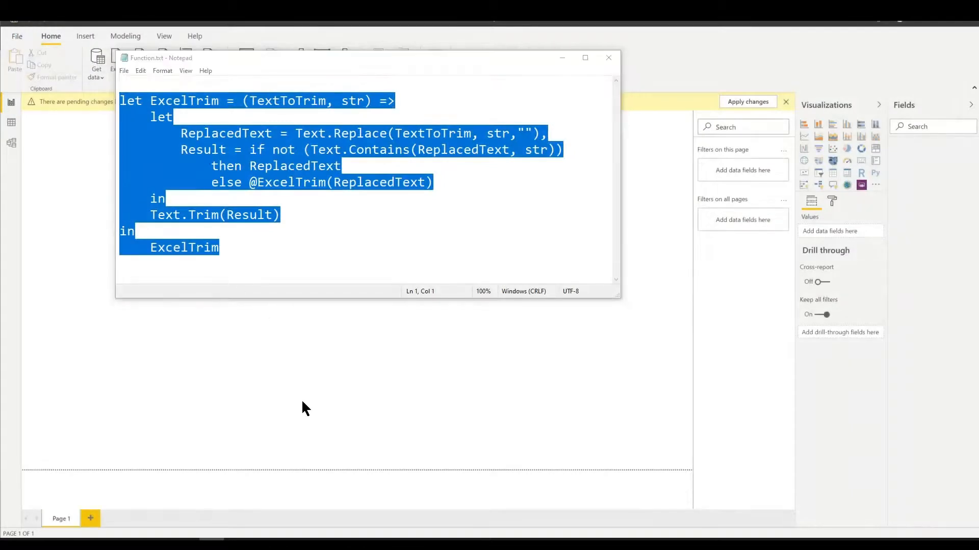
{"action": "left_click", "coordinate": [296, 378]}
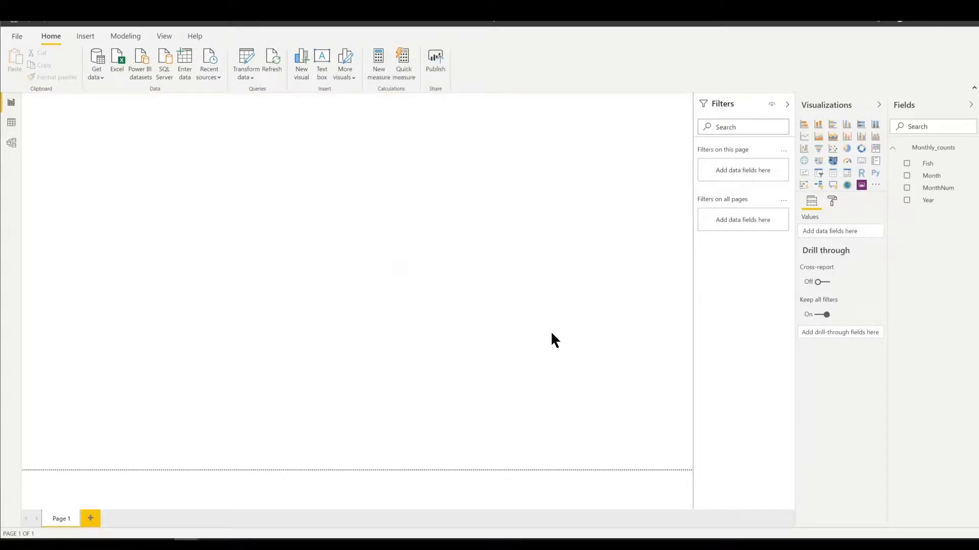
- Sort the Month column by MonthNum in the Monthly_counts table
{"action": "left_click", "coordinate": [939, 179]}
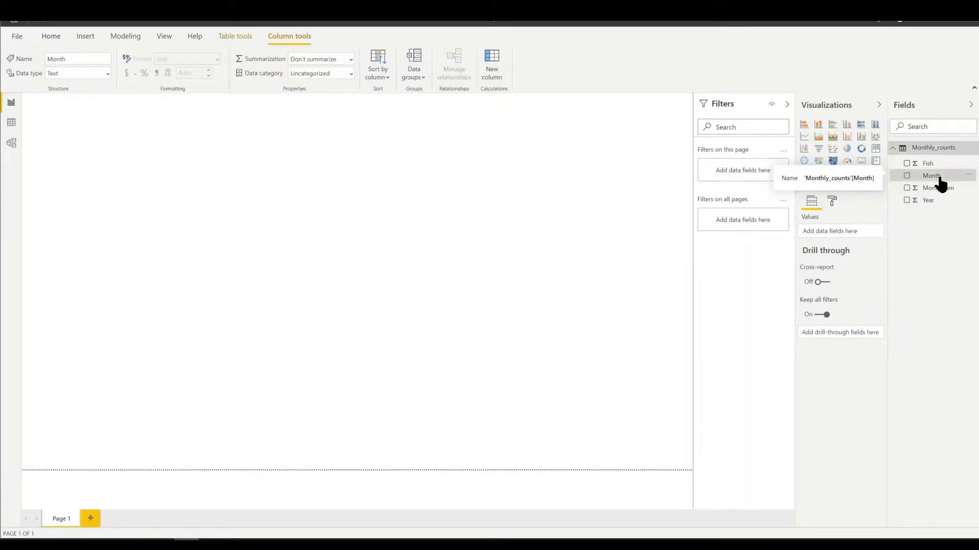
{"action": "left_click", "coordinate": [384, 79]}
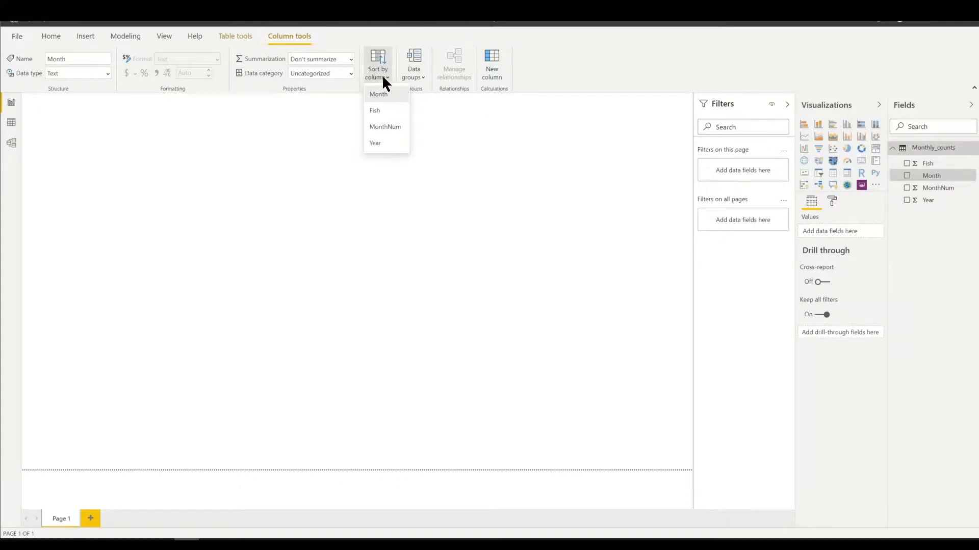
{"action": "left_click", "coordinate": [395, 127]}
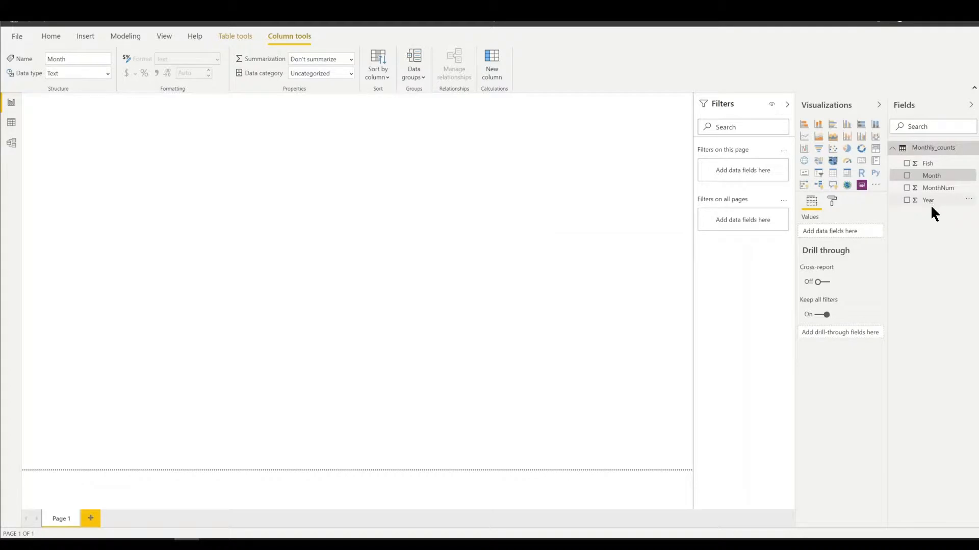
- Create a table visual of Month and Fish on Page 1 and enlarge it so every month row fits
{"action": "left_click_drag", "start_coordinate": [878, 186], "coordinate": [333, 238]}
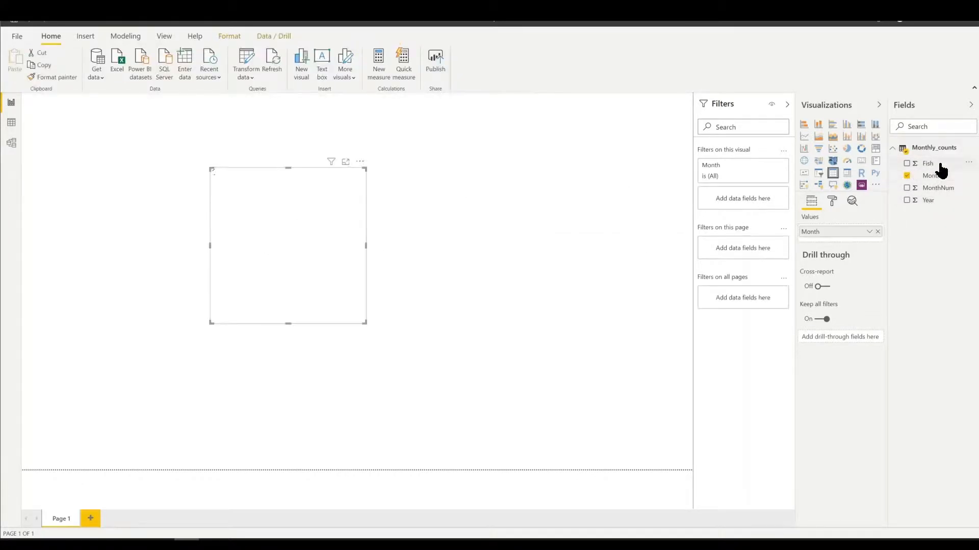
{"action": "left_click_drag", "start_coordinate": [940, 166], "coordinate": [305, 223]}
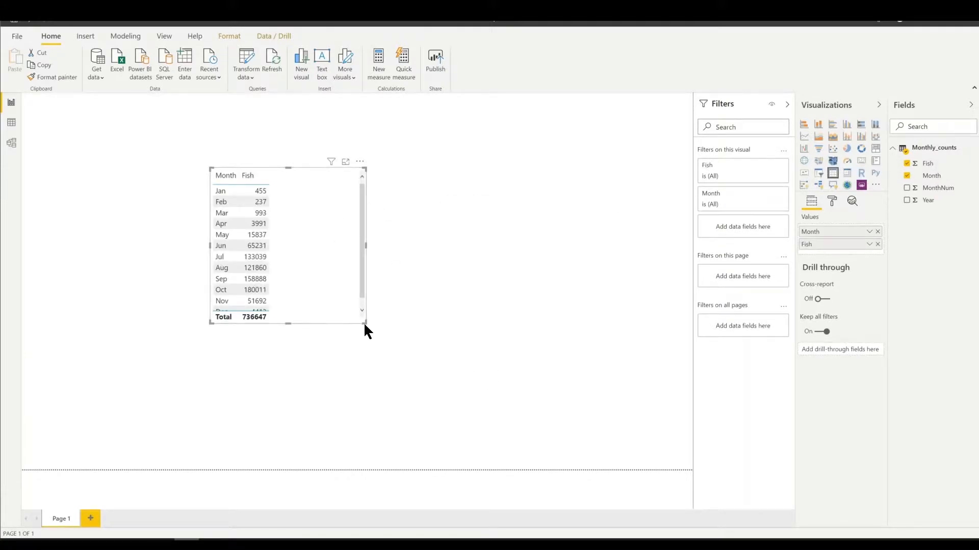
{"action": "left_click", "coordinate": [368, 342]}
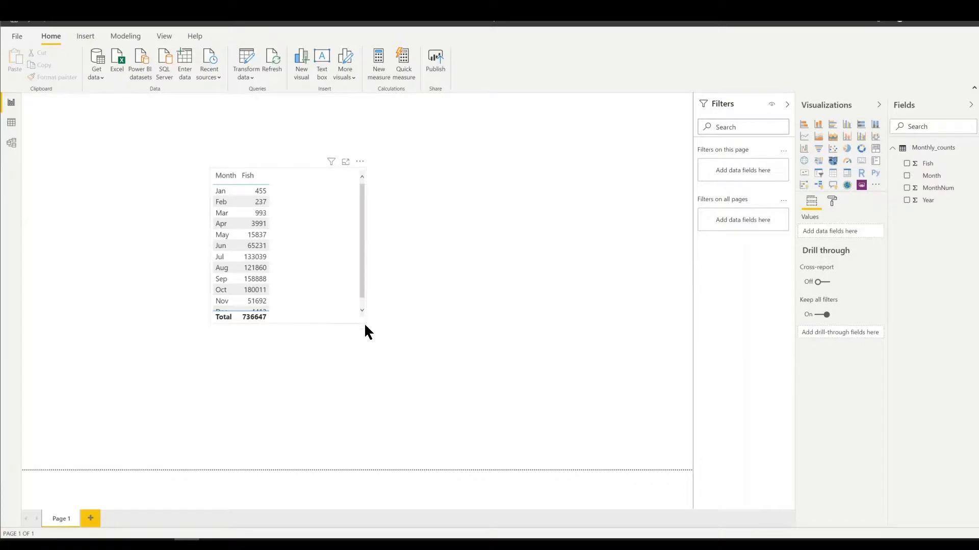
{"action": "left_click", "coordinate": [364, 322]}
{"action": "left_click_drag", "start_coordinate": [365, 322], "coordinate": [534, 419]}
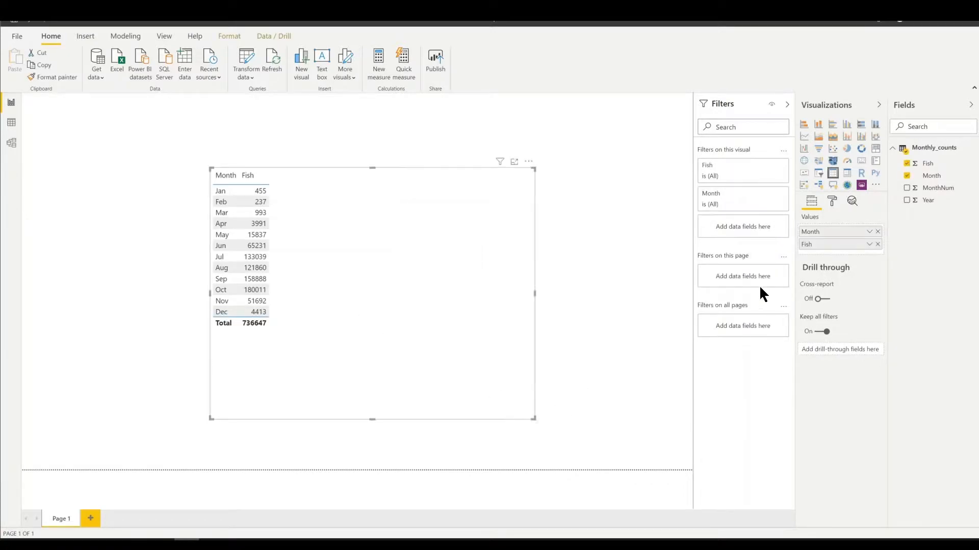
- Turn the Month and Fish table into a wider line chart with Year as the legend
{"action": "left_click", "coordinate": [803, 141]}
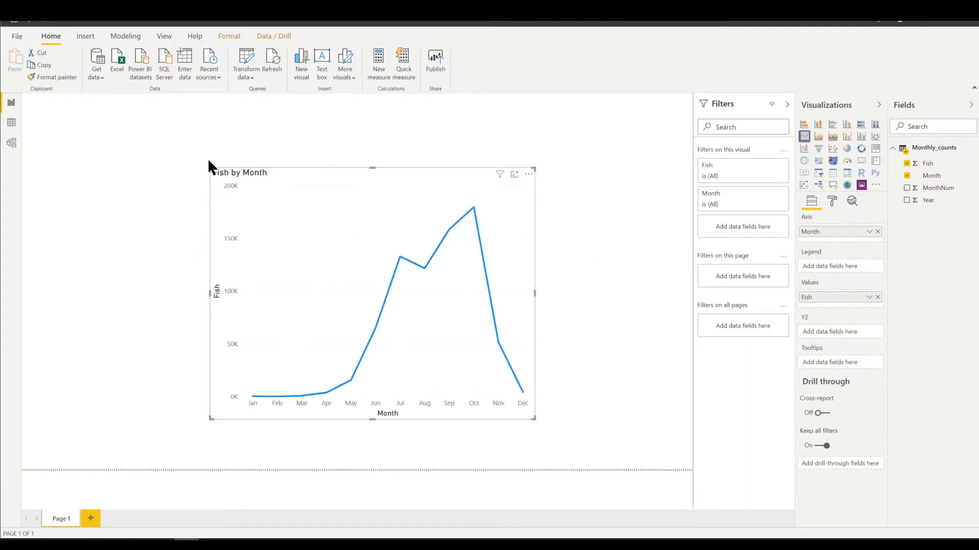
{"action": "left_click_drag", "start_coordinate": [209, 169], "coordinate": [77, 162]}
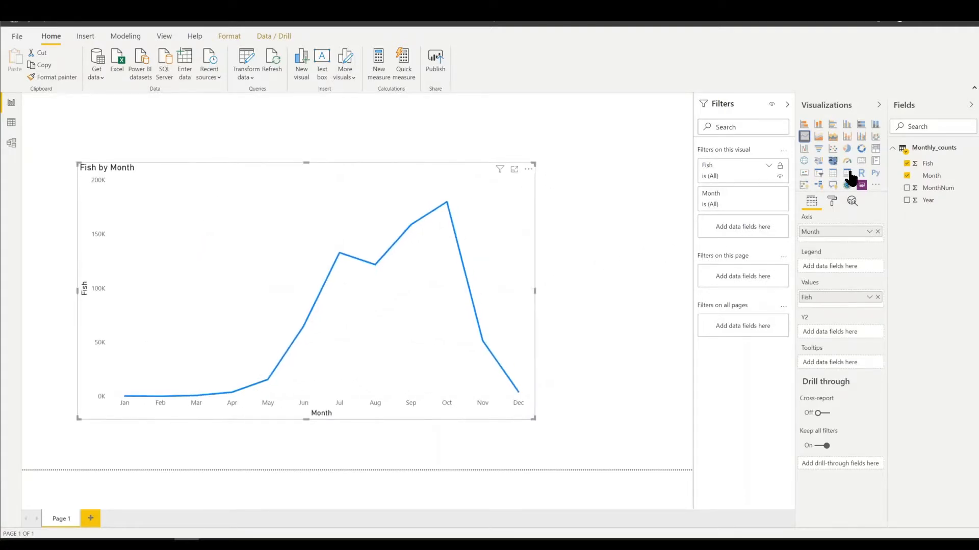
{"action": "left_click_drag", "start_coordinate": [913, 206], "coordinate": [832, 275]}
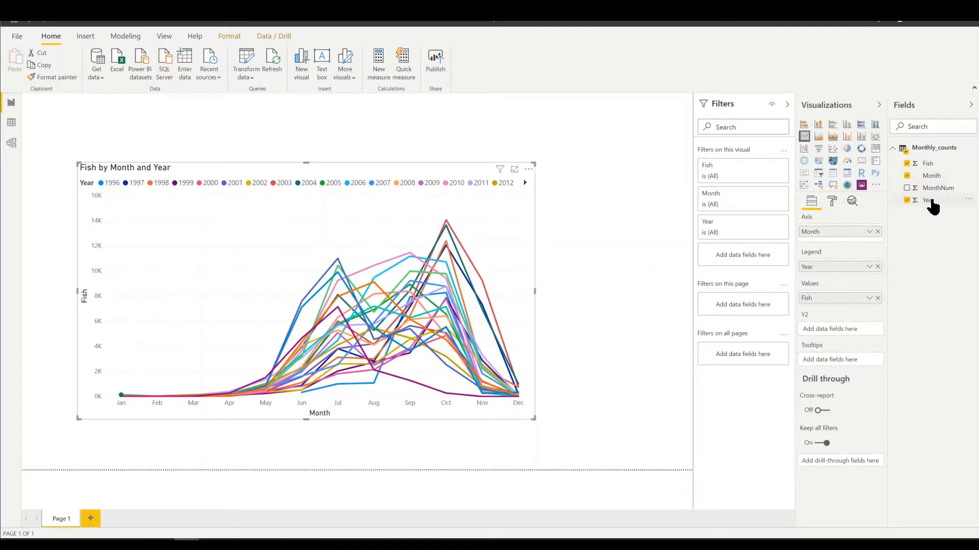
- Add a stacked bar chart beside the line chart, with Year as the axis and Fish as the value
{"action": "left_click_drag", "start_coordinate": [929, 200], "coordinate": [666, 216]}
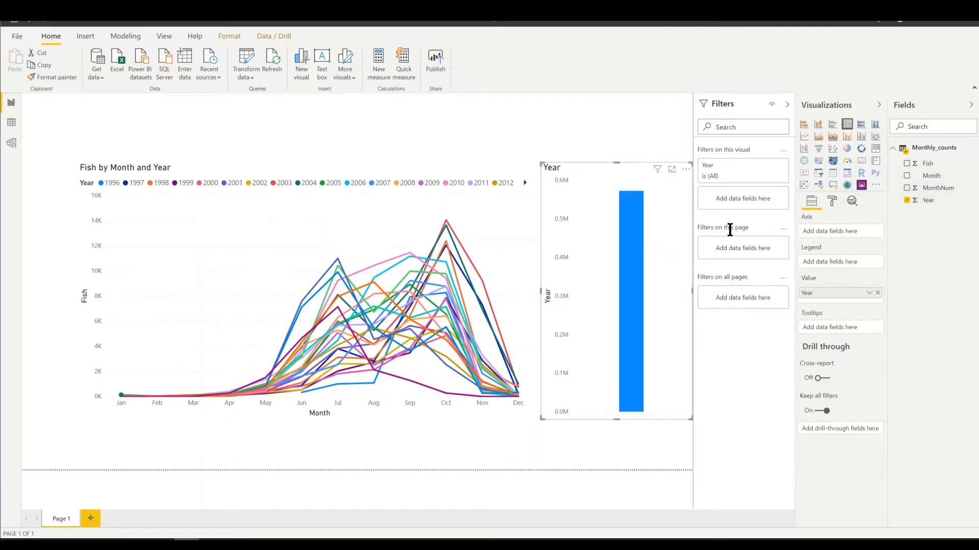
{"action": "left_click_drag", "start_coordinate": [868, 299], "coordinate": [852, 224]}
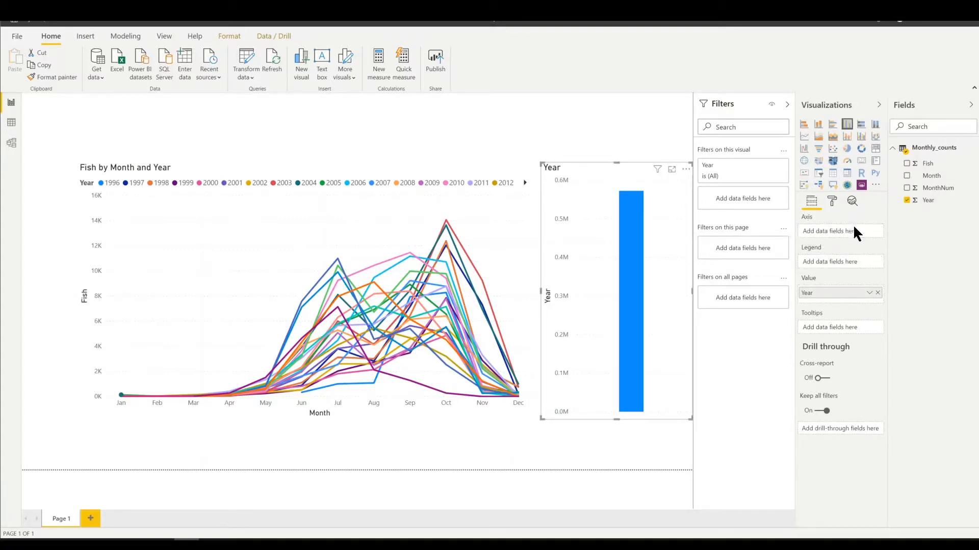
{"action": "left_click", "coordinate": [833, 173]}
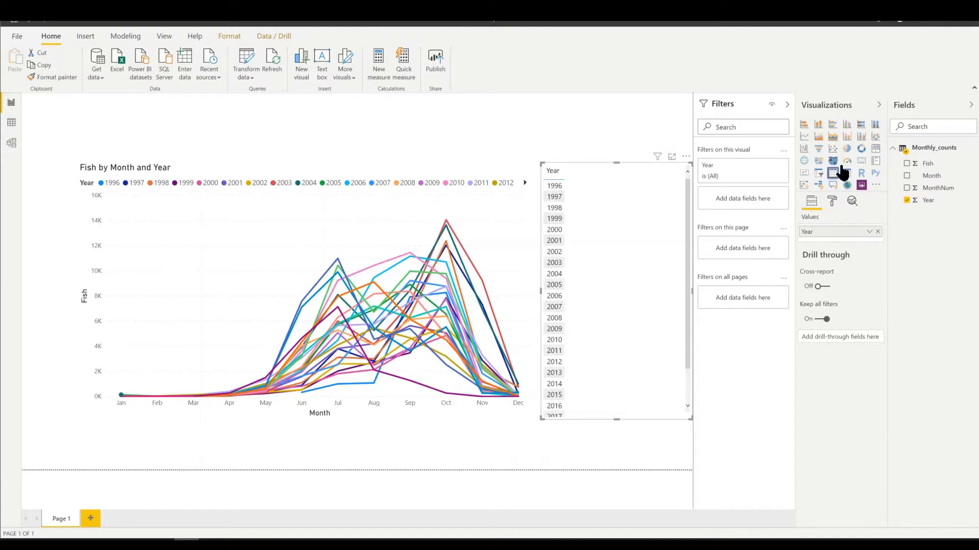
{"action": "left_click", "coordinate": [804, 124]}
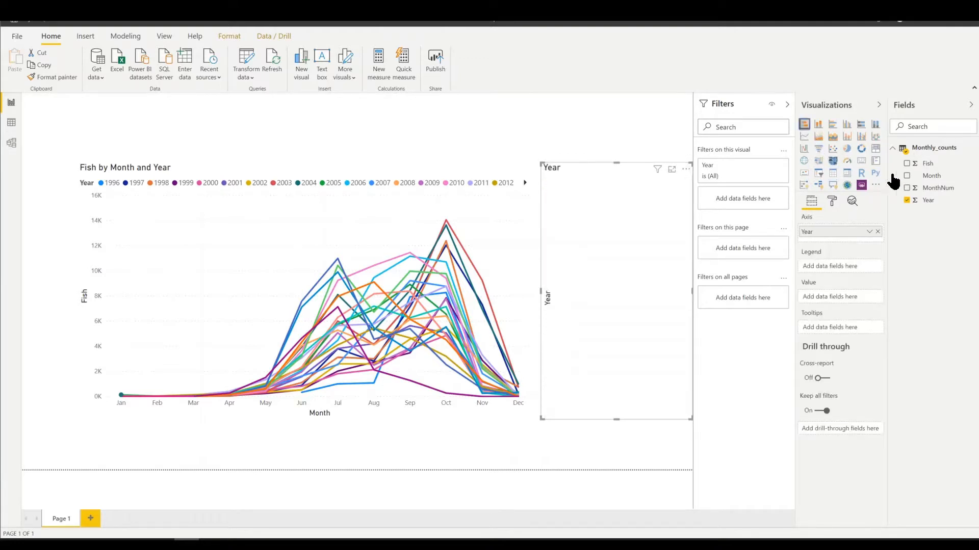
{"action": "left_click_drag", "start_coordinate": [924, 164], "coordinate": [838, 301]}
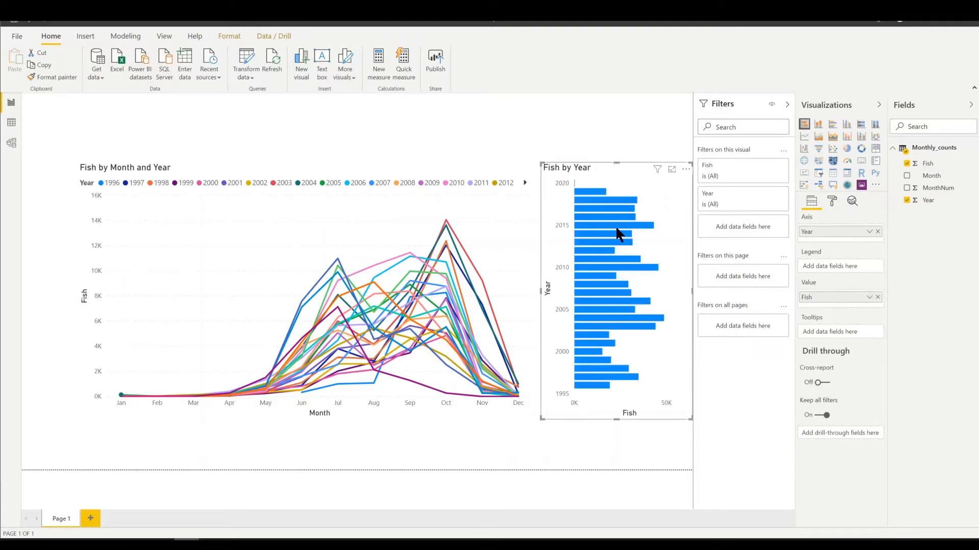